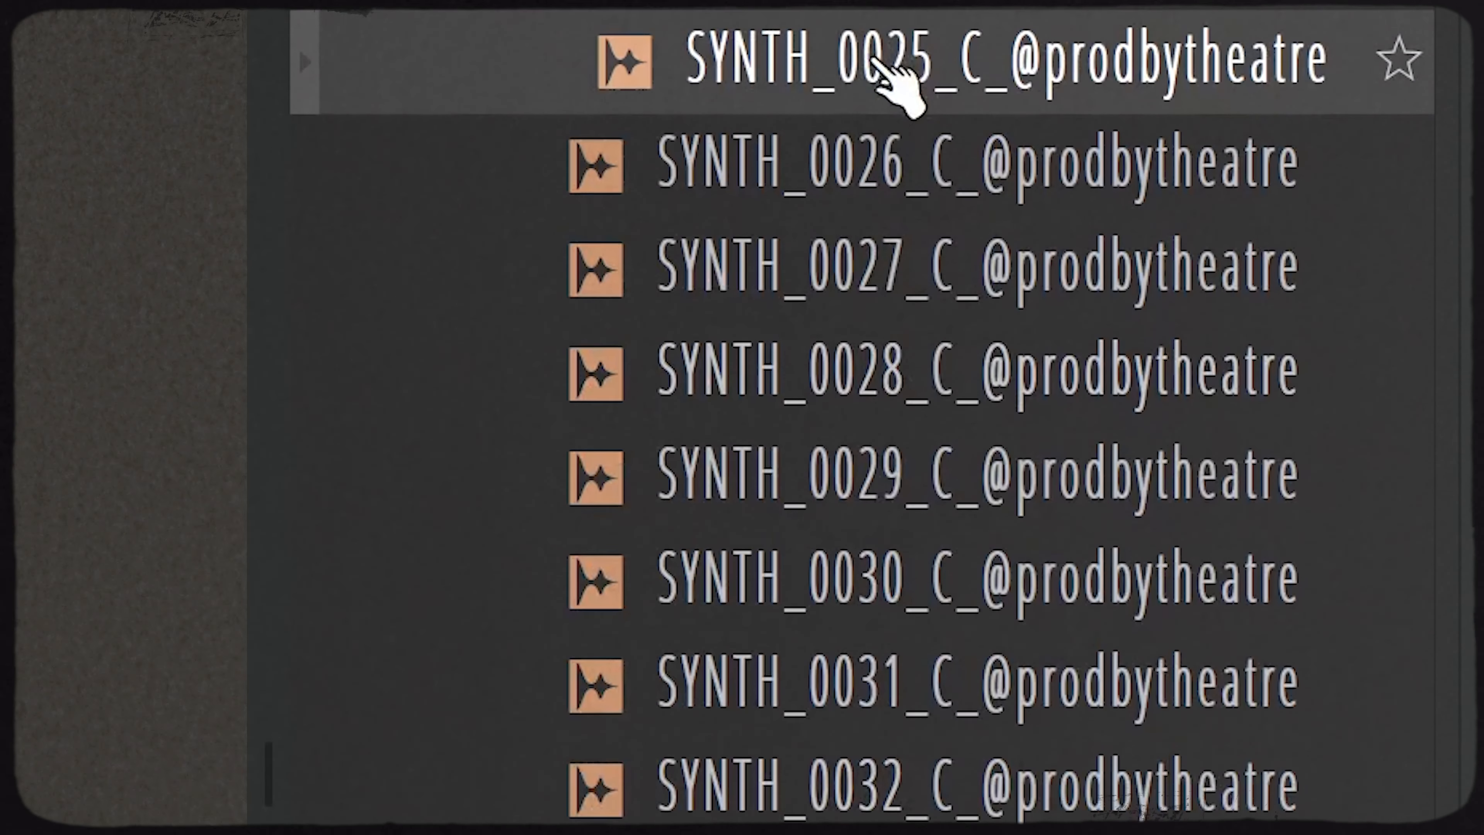
Step: Audition the synth one-shots upward through the list, from SYNTH_0025 back past SYNTH_0021
scroll(925, 127, up, 3)
key(Up)
key(Up)
key(Up)
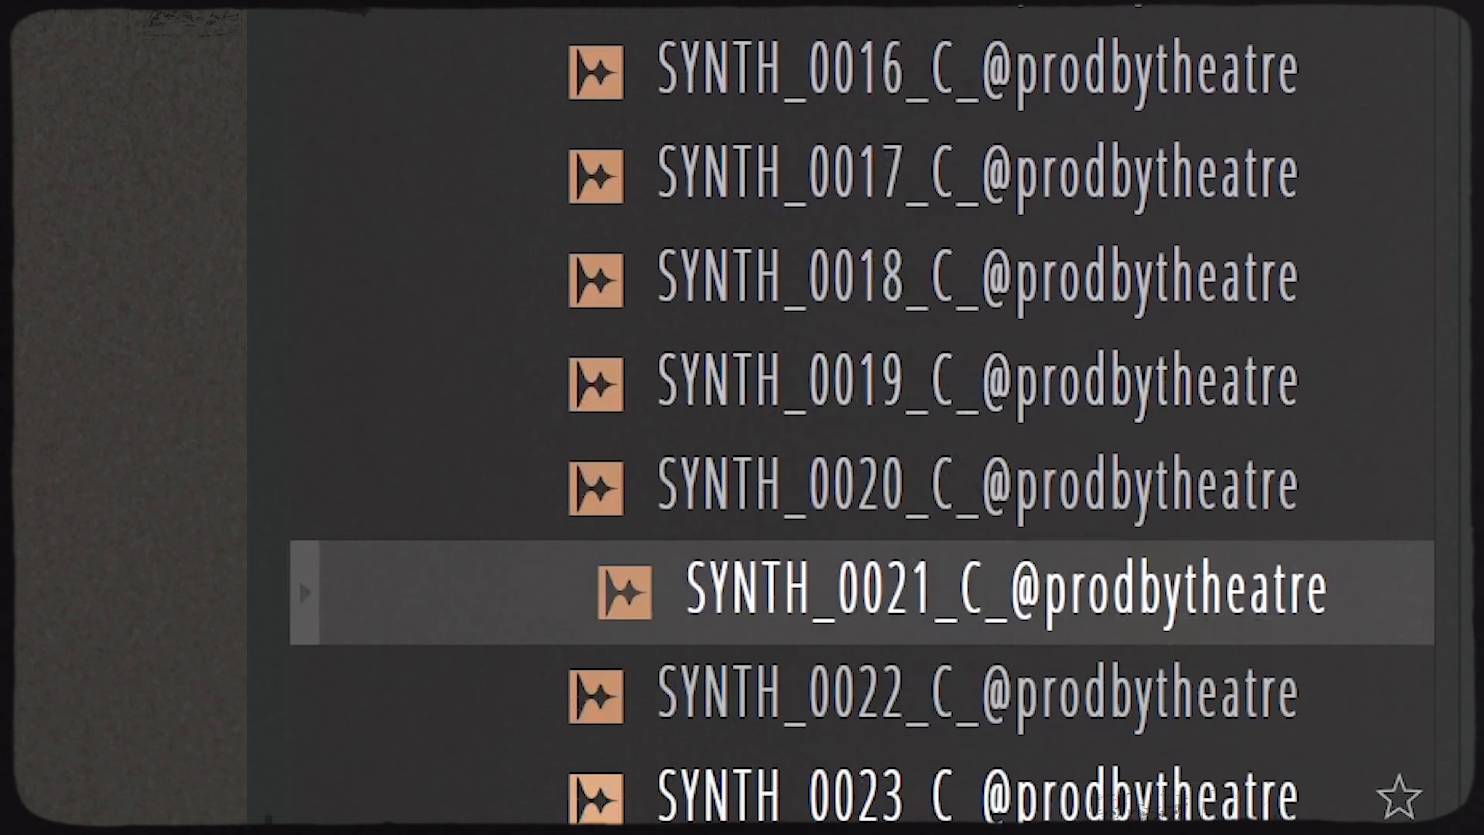
key(Up)
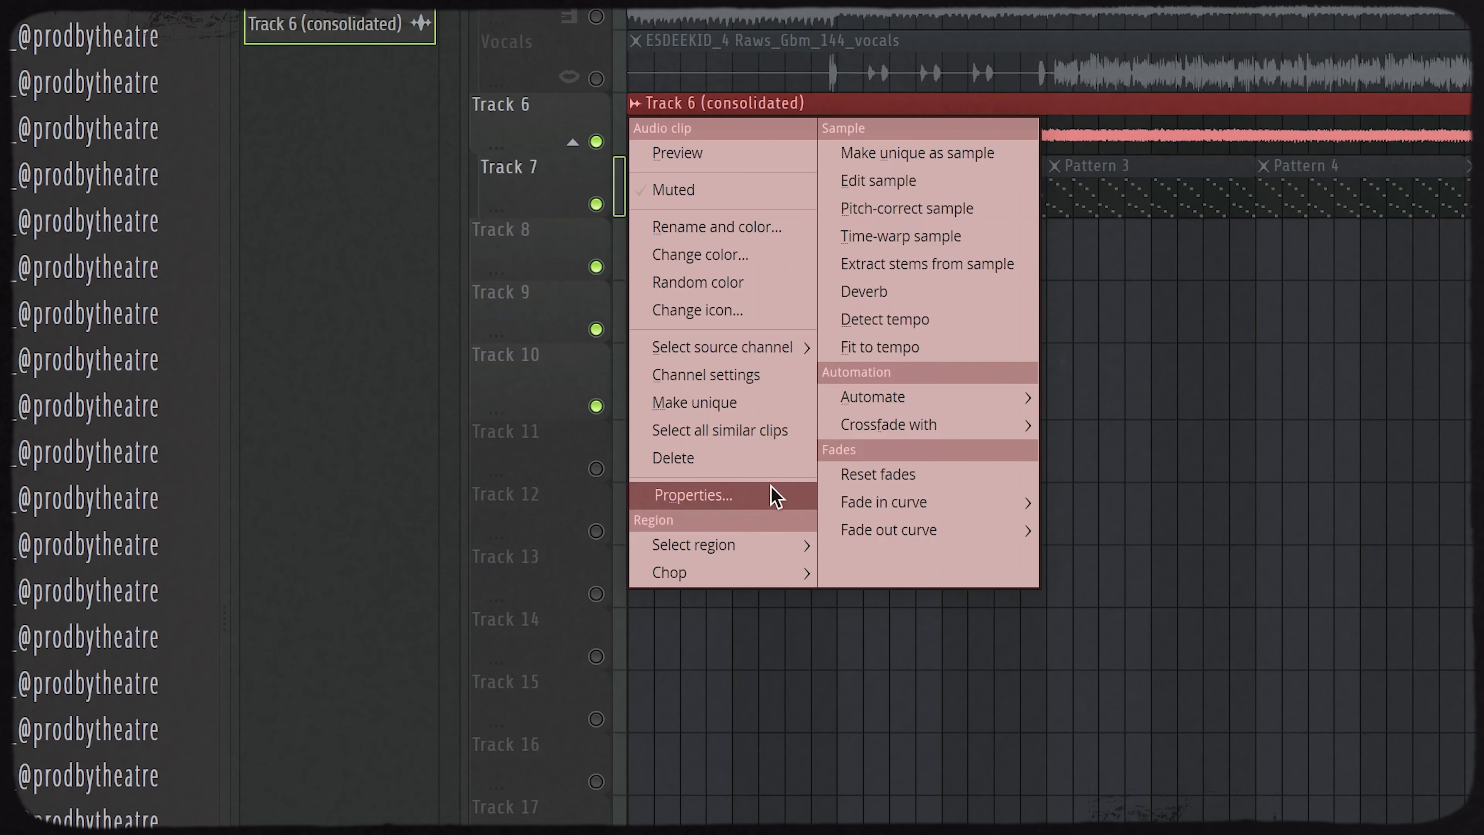
Step: Make the Track 6 (consolidated) audio clip unique
click(753, 404)
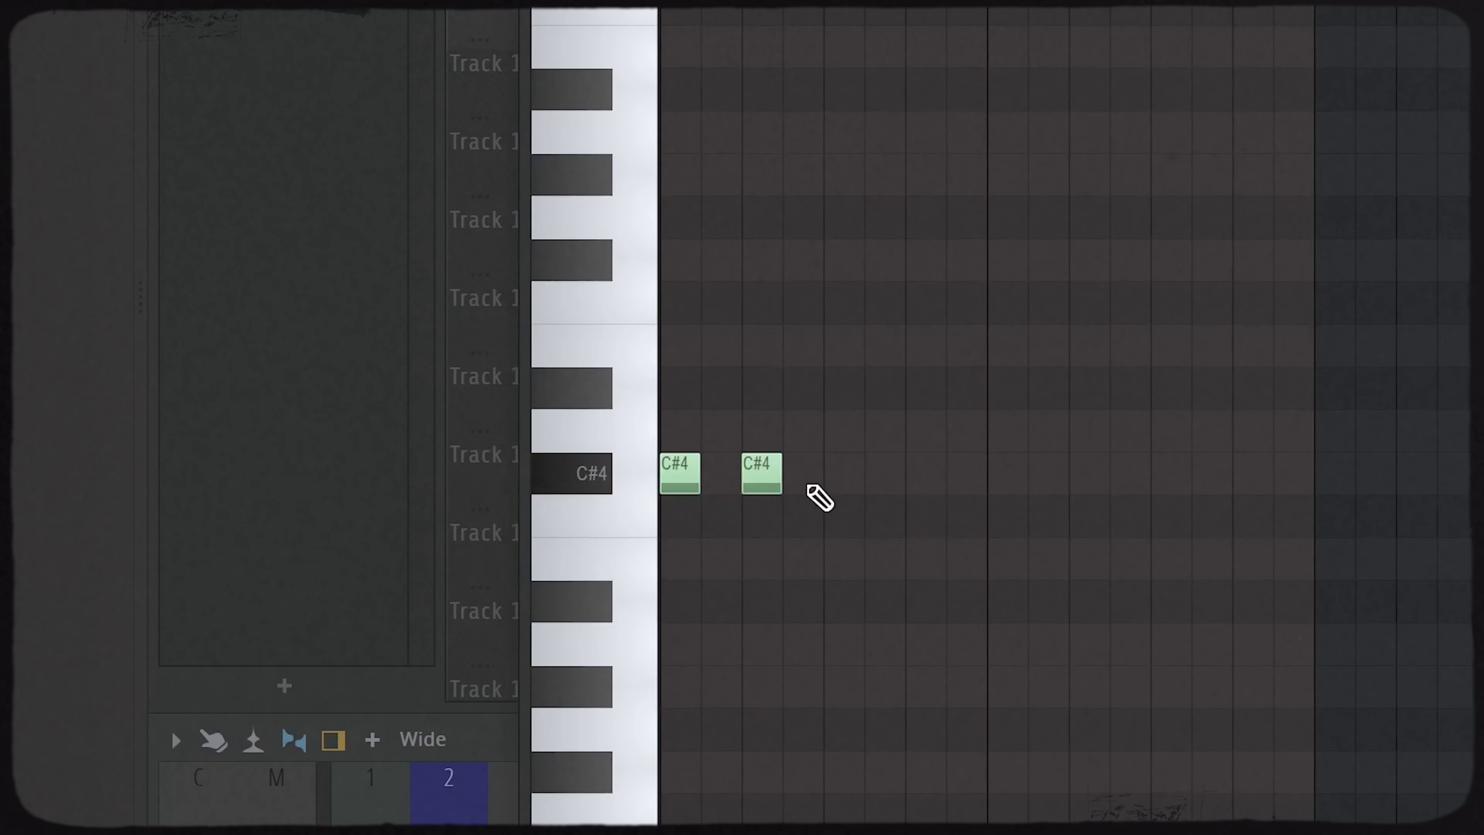
Step: Continue the two C#4 notes with a run of evenly spaced C#4 hits along the pattern
click(843, 474)
click(926, 474)
click(1008, 474)
click(930, 475)
click(993, 475)
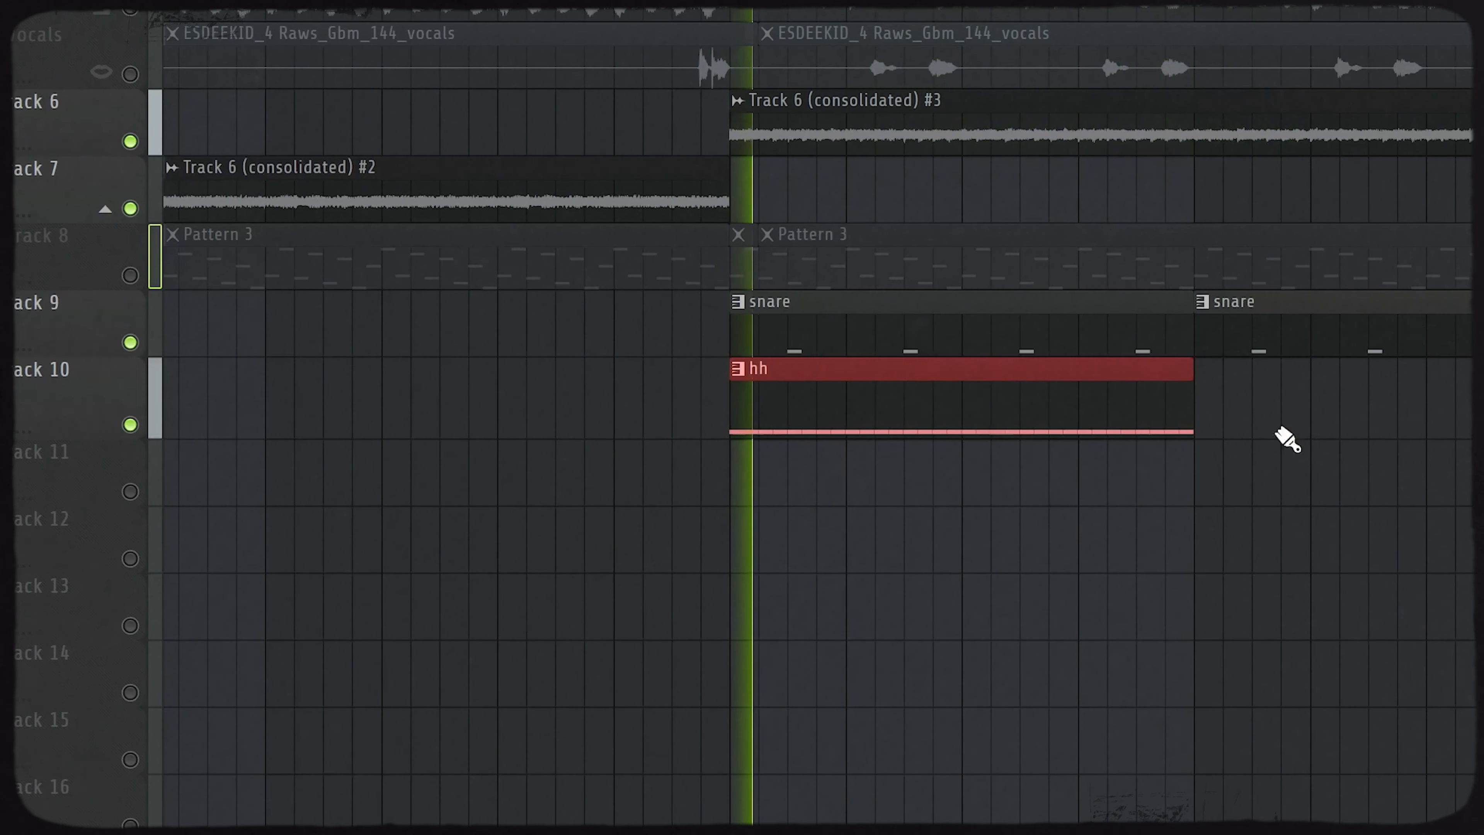
Step: Repeat the hh clip along Track 10 so it runs under the snare clips
click(1183, 403)
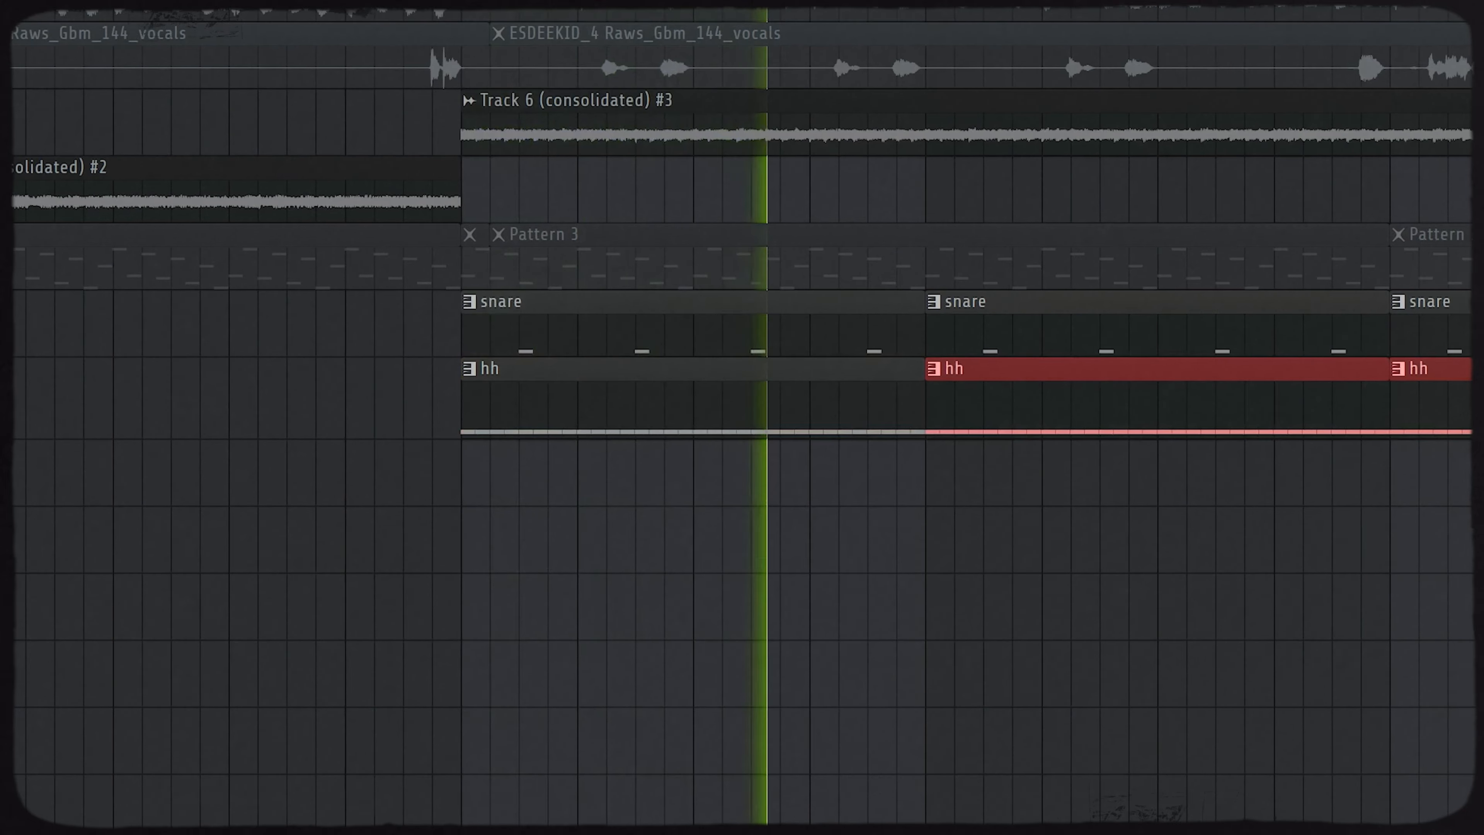
key(ctrl+d)
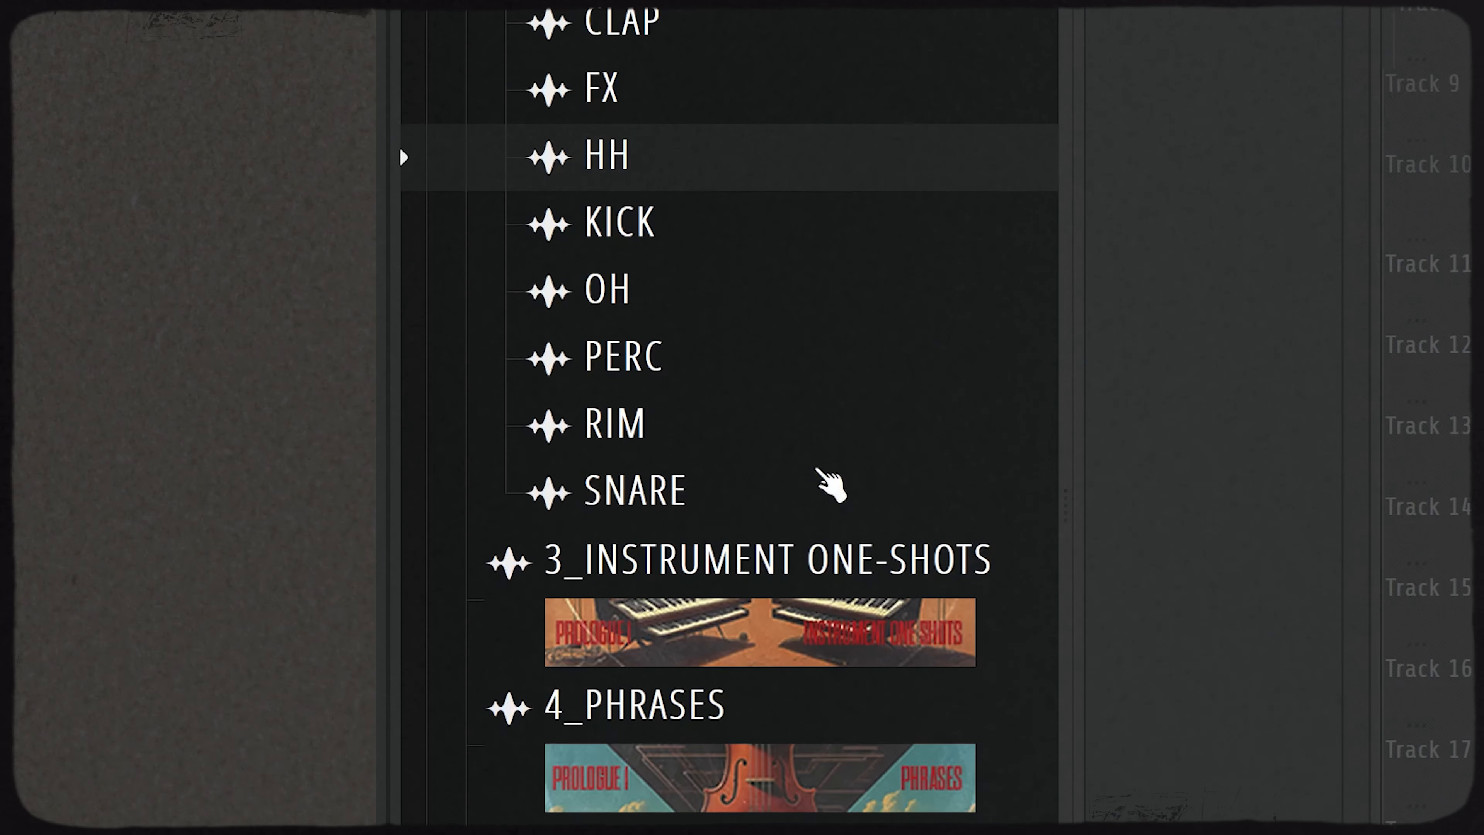
Step: Expand the SNARE drum one-shots folder and look through its samples
click(828, 481)
scroll(702, 424, down, 8)
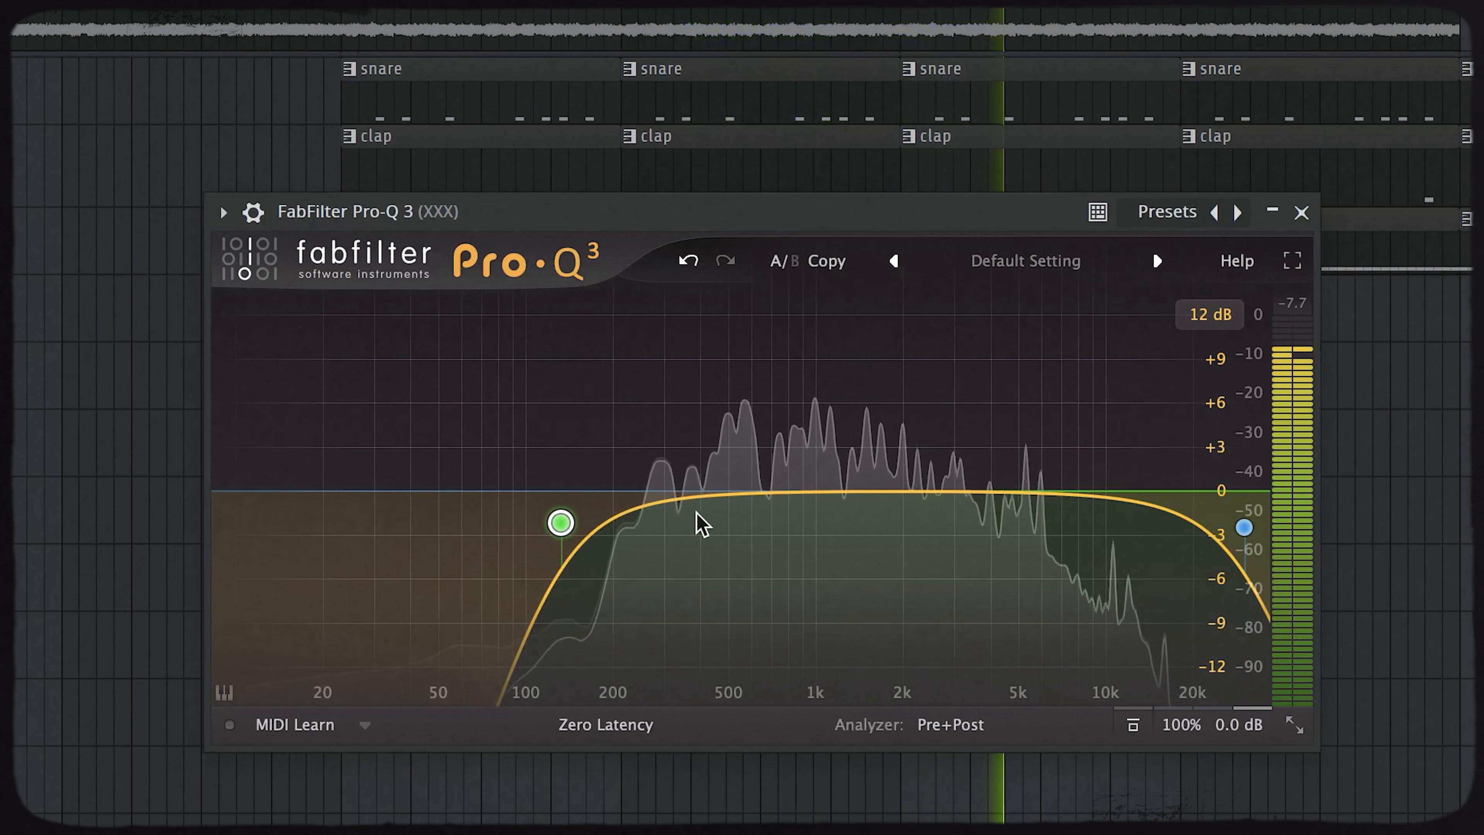
Step: Raise the low-cut band in FabFilter Pro-Q 3 to about 433 Hz and close the equalizer
drag(556, 518, 711, 512)
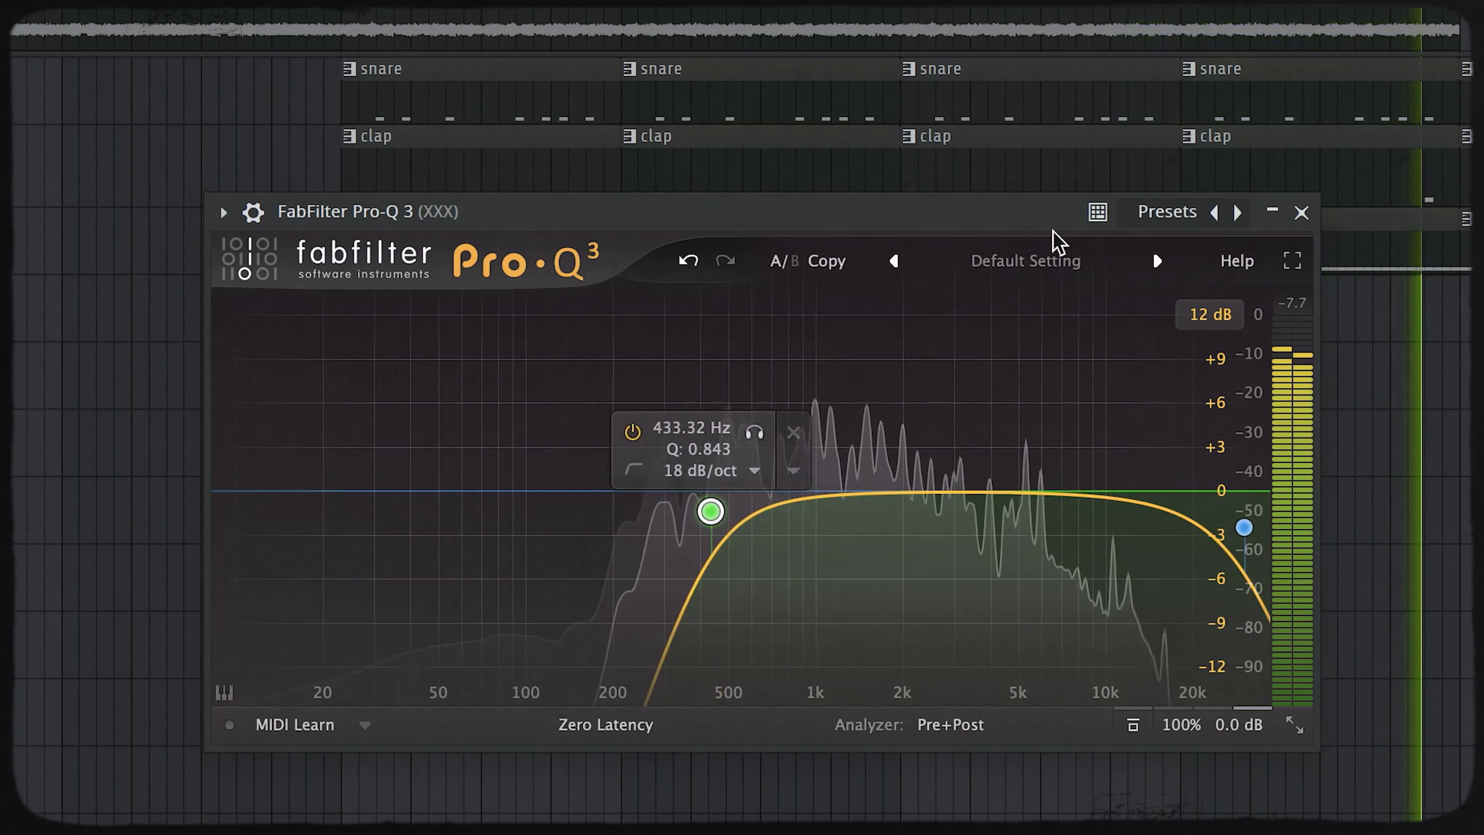
click(1302, 212)
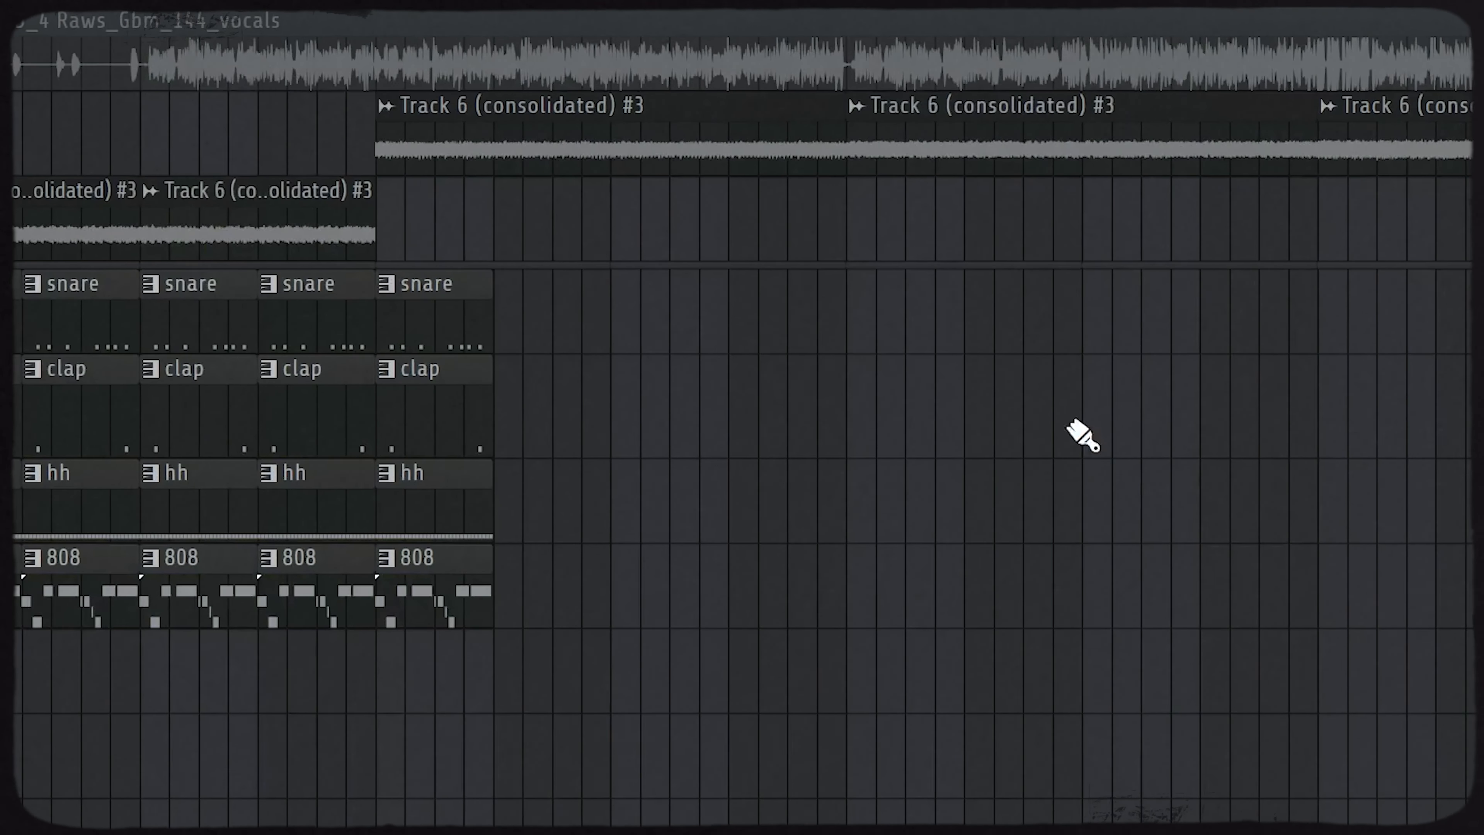
Step: Copy the selected snare, clap, hh and 808 clips to directly after the existing drum clips in the playlist
drag(706, 312, 14, 712)
drag(14, 291, 496, 288)
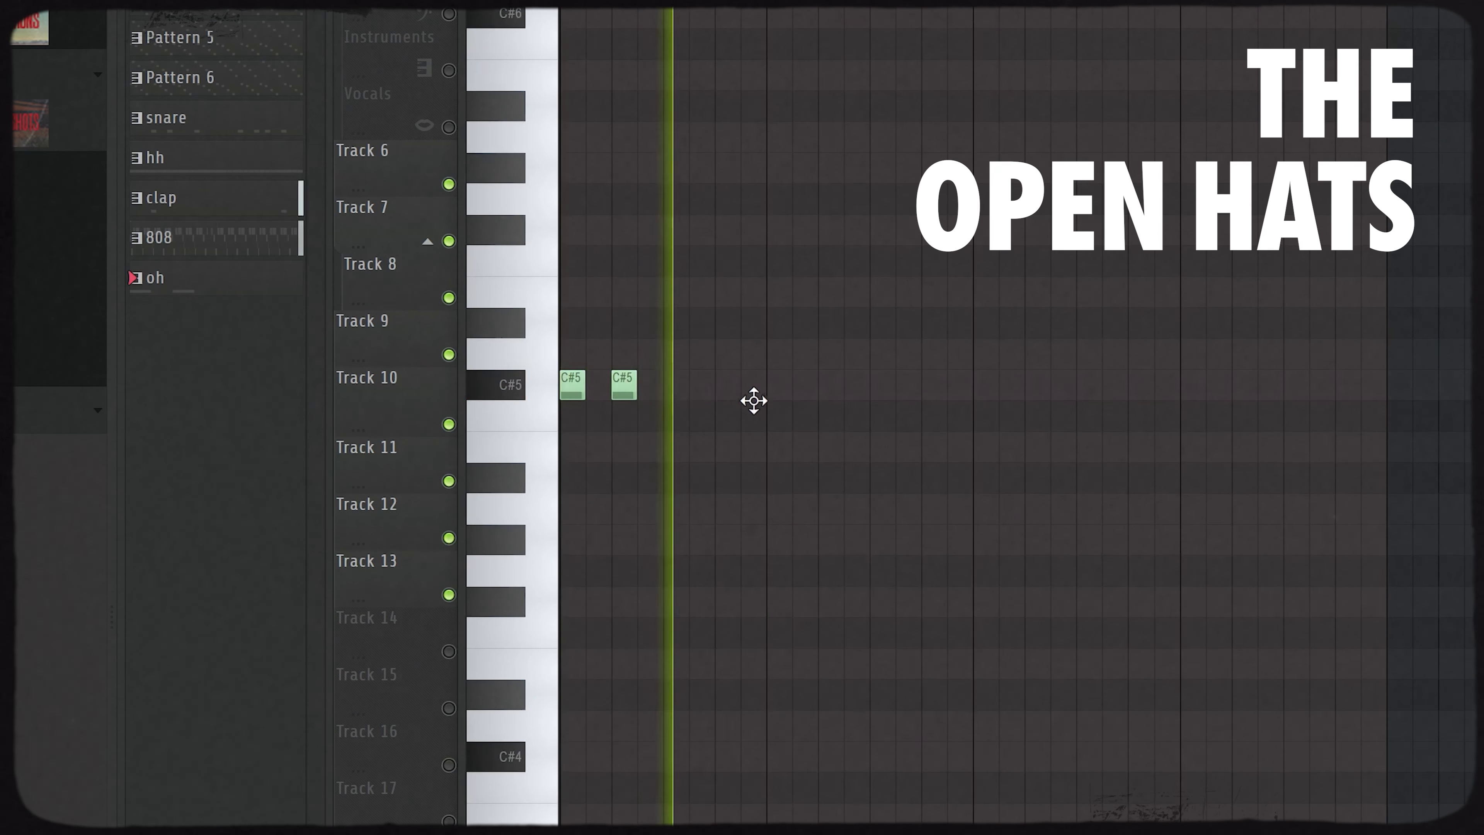
Step: Stop playback and add a third C#5 hit to the oh pattern, in the pattern's third bar
key(space)
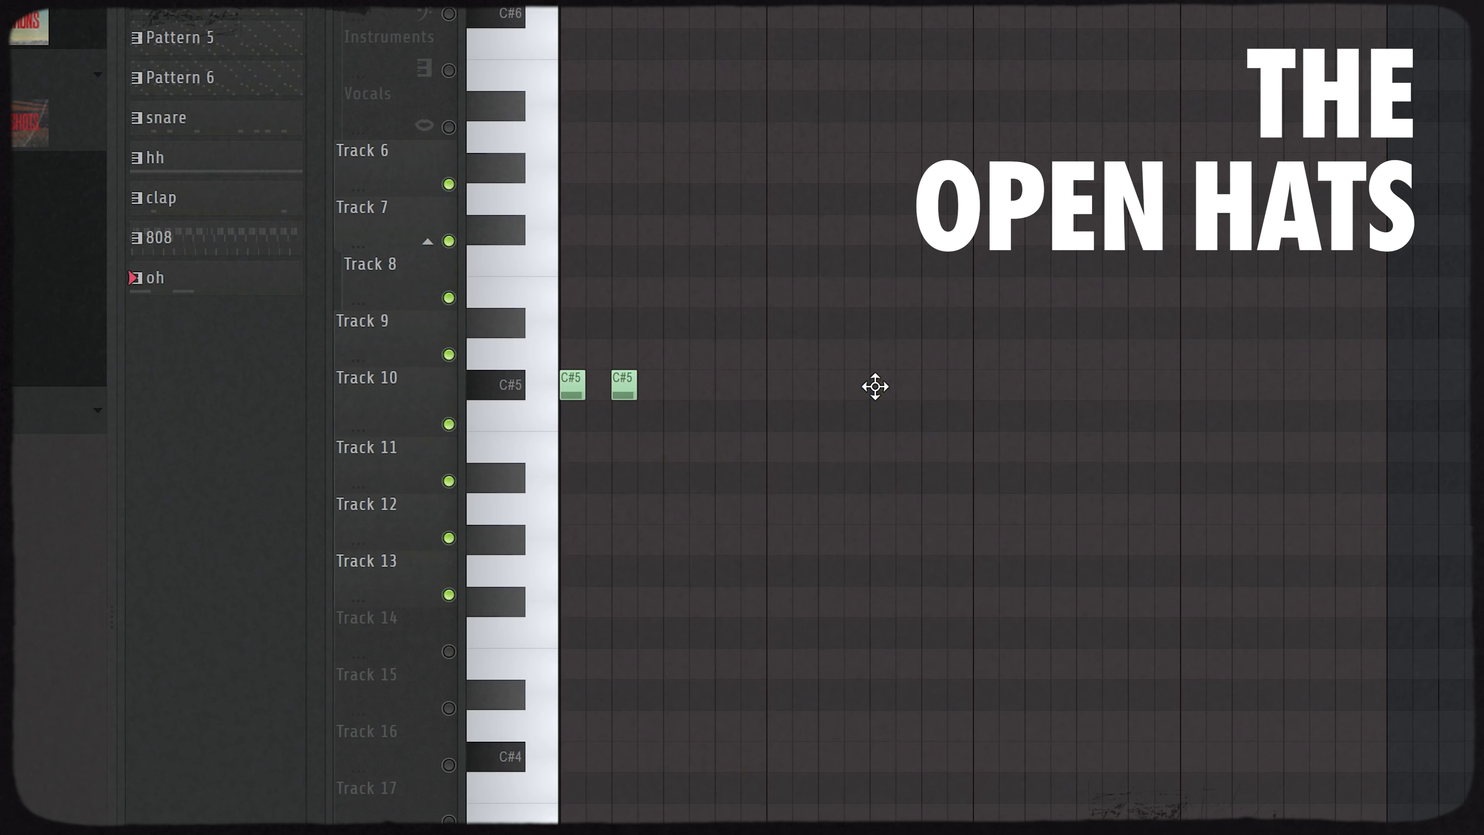
click(1037, 387)
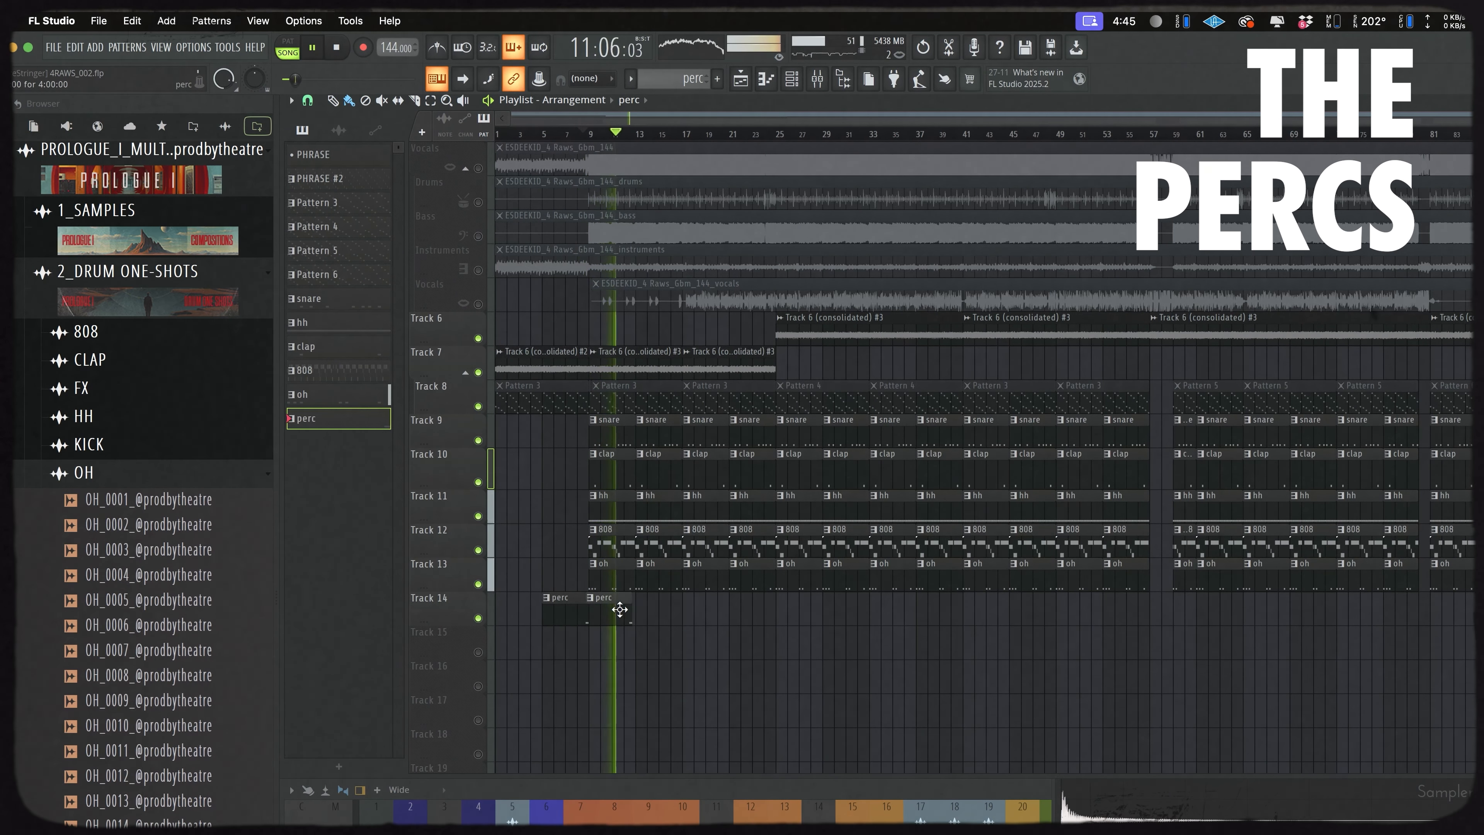
Step: Arrange perc clips on Track 14 every eight bars, from bar 13 through bar 69
click(643, 608)
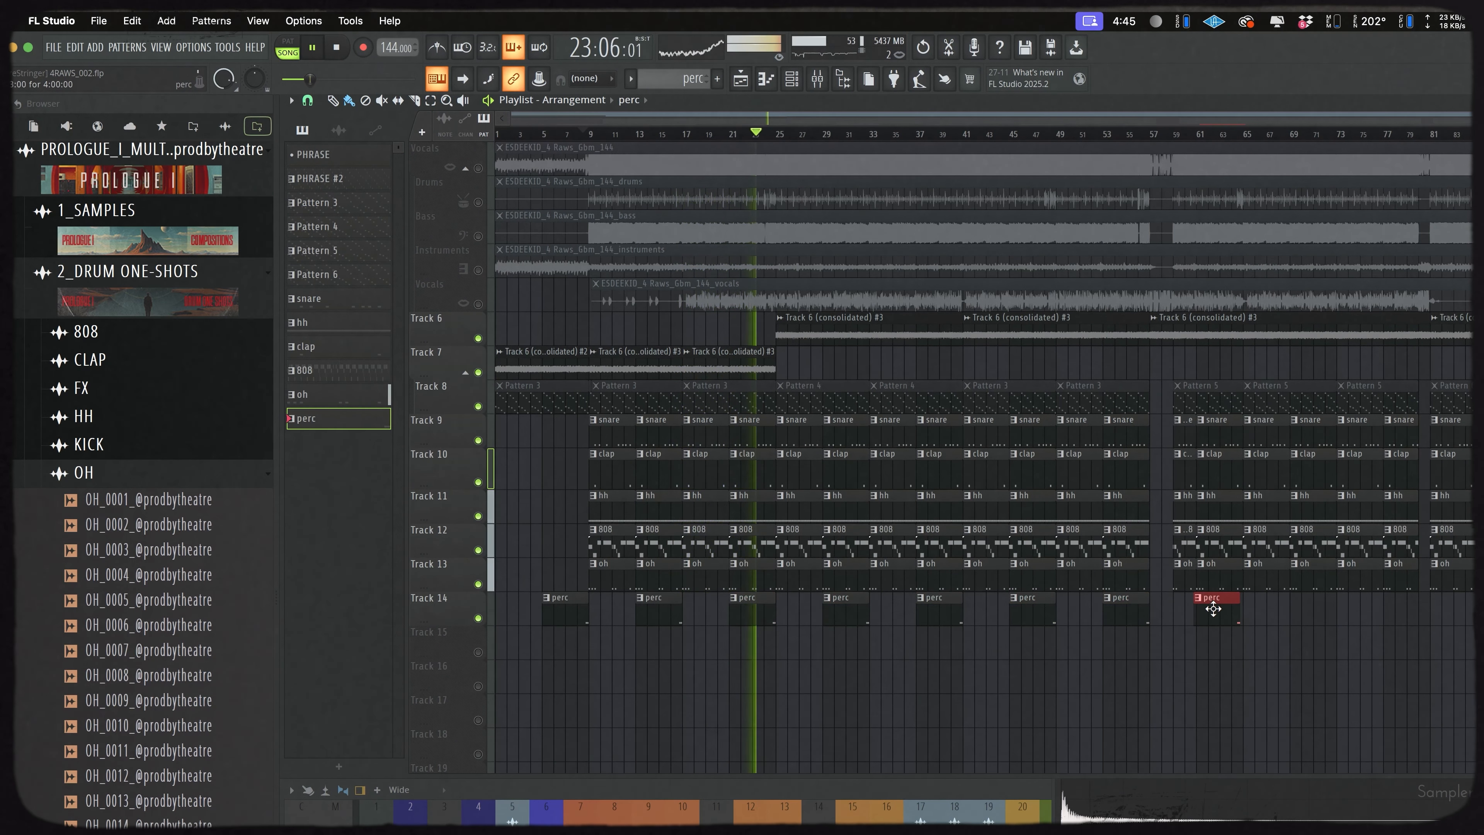
click(1299, 612)
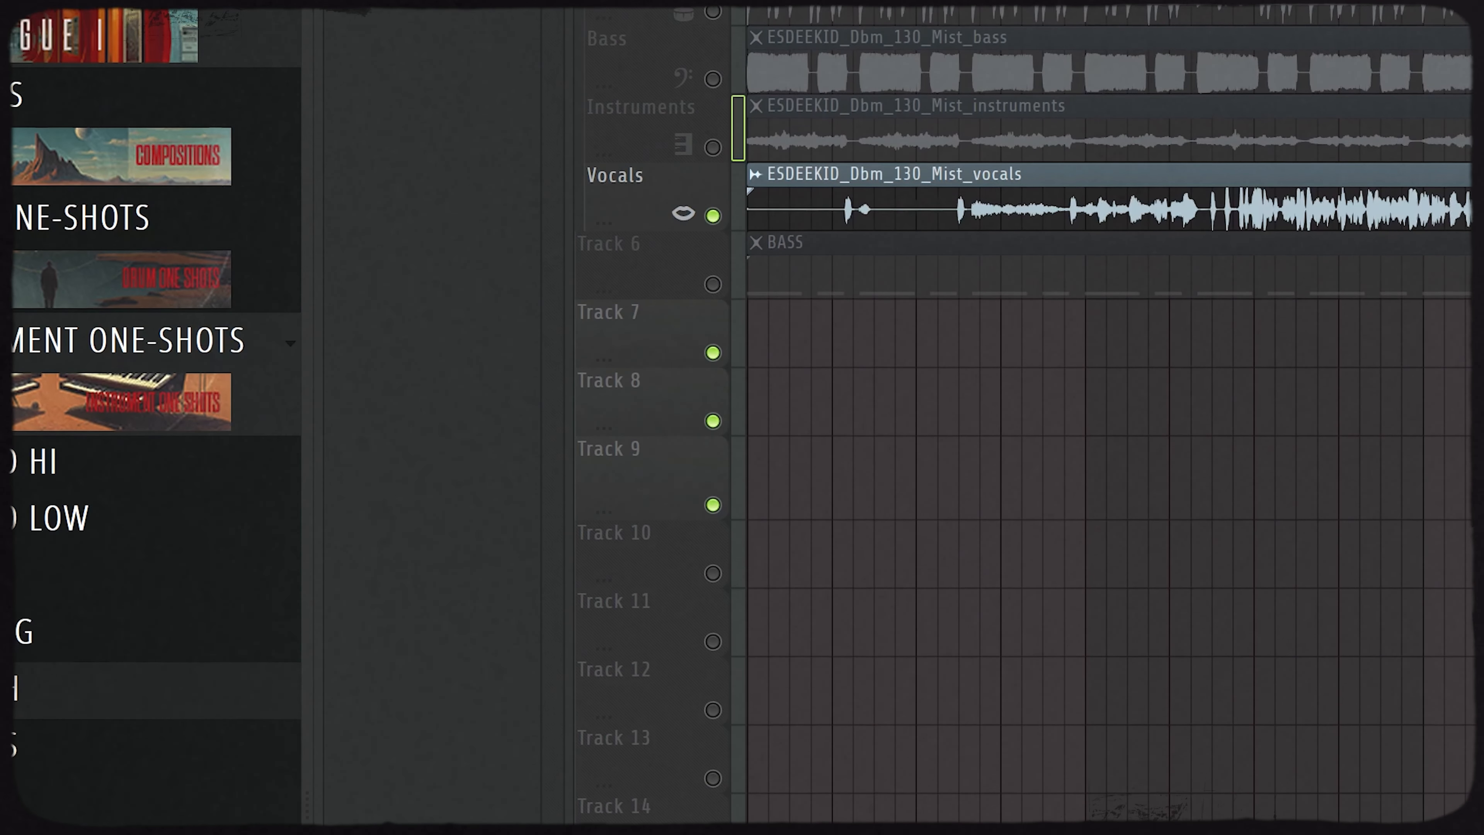
right_click(612, 3)
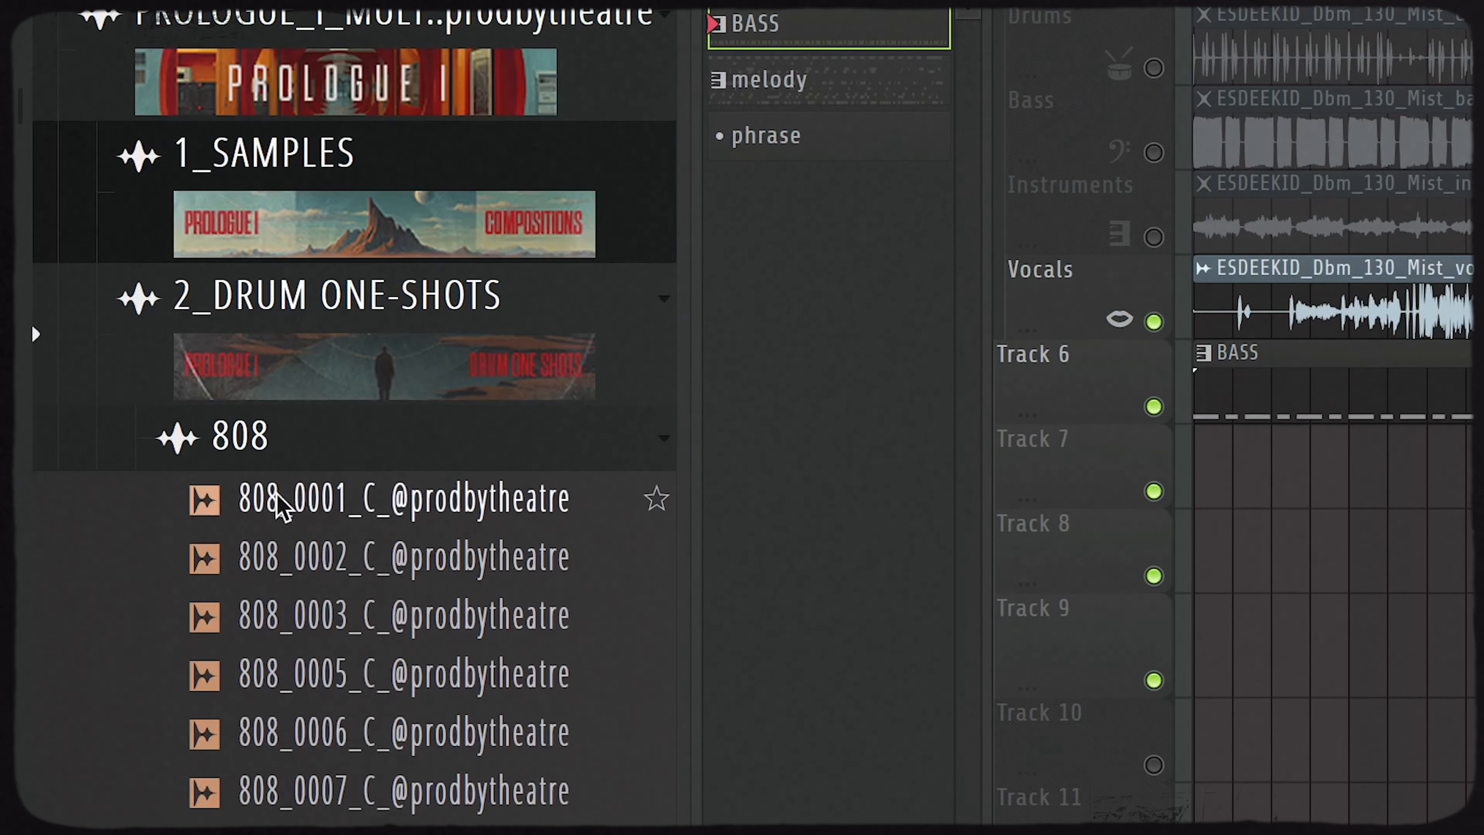
Step: Audition the 808 one-shots in order from 808_0002 to 808_0011, ending back on the previous sample
click(281, 562)
click(331, 621)
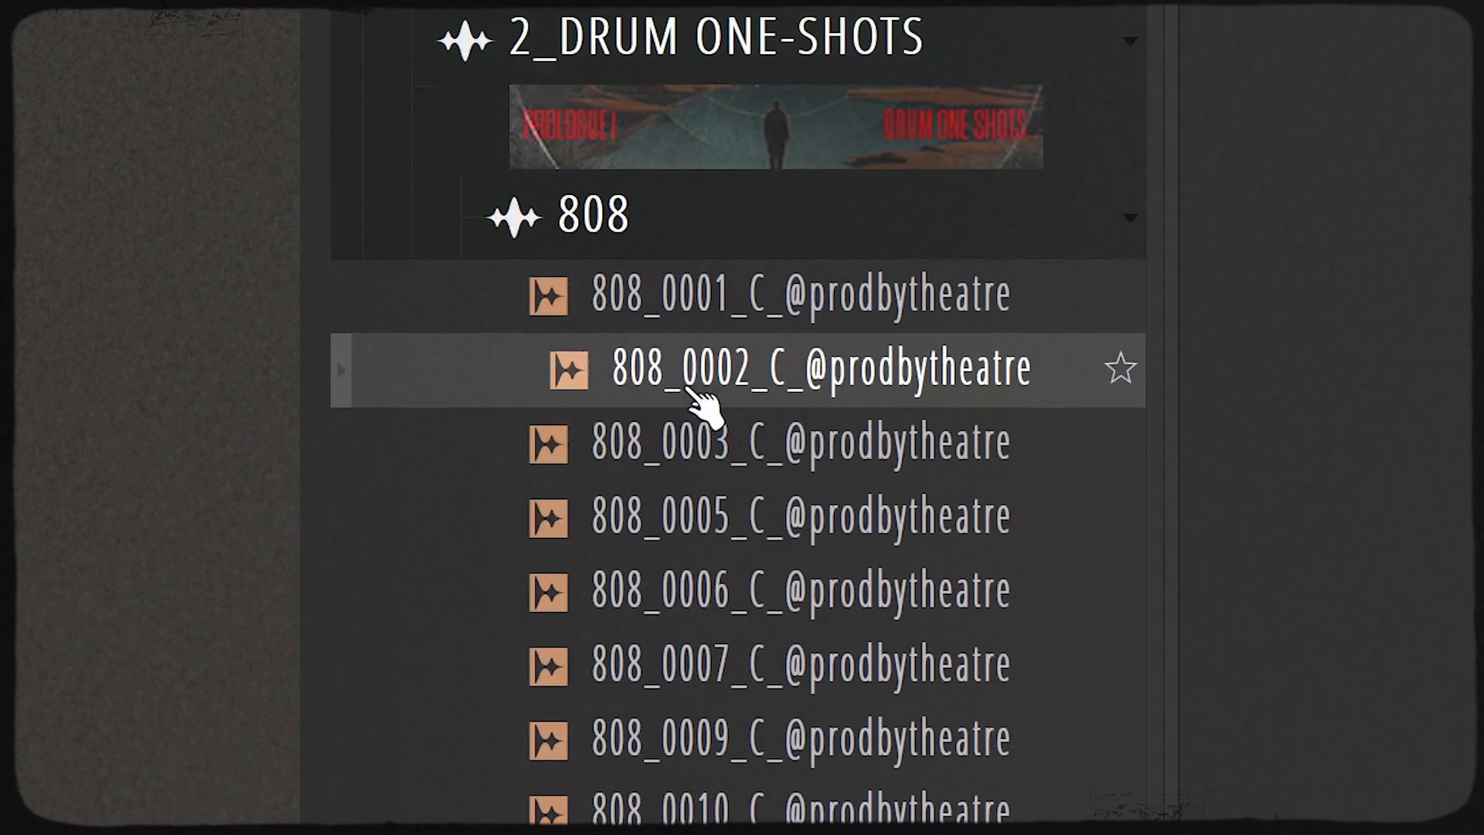
key(Down)
key(Down)
key(Down)
key(Down)
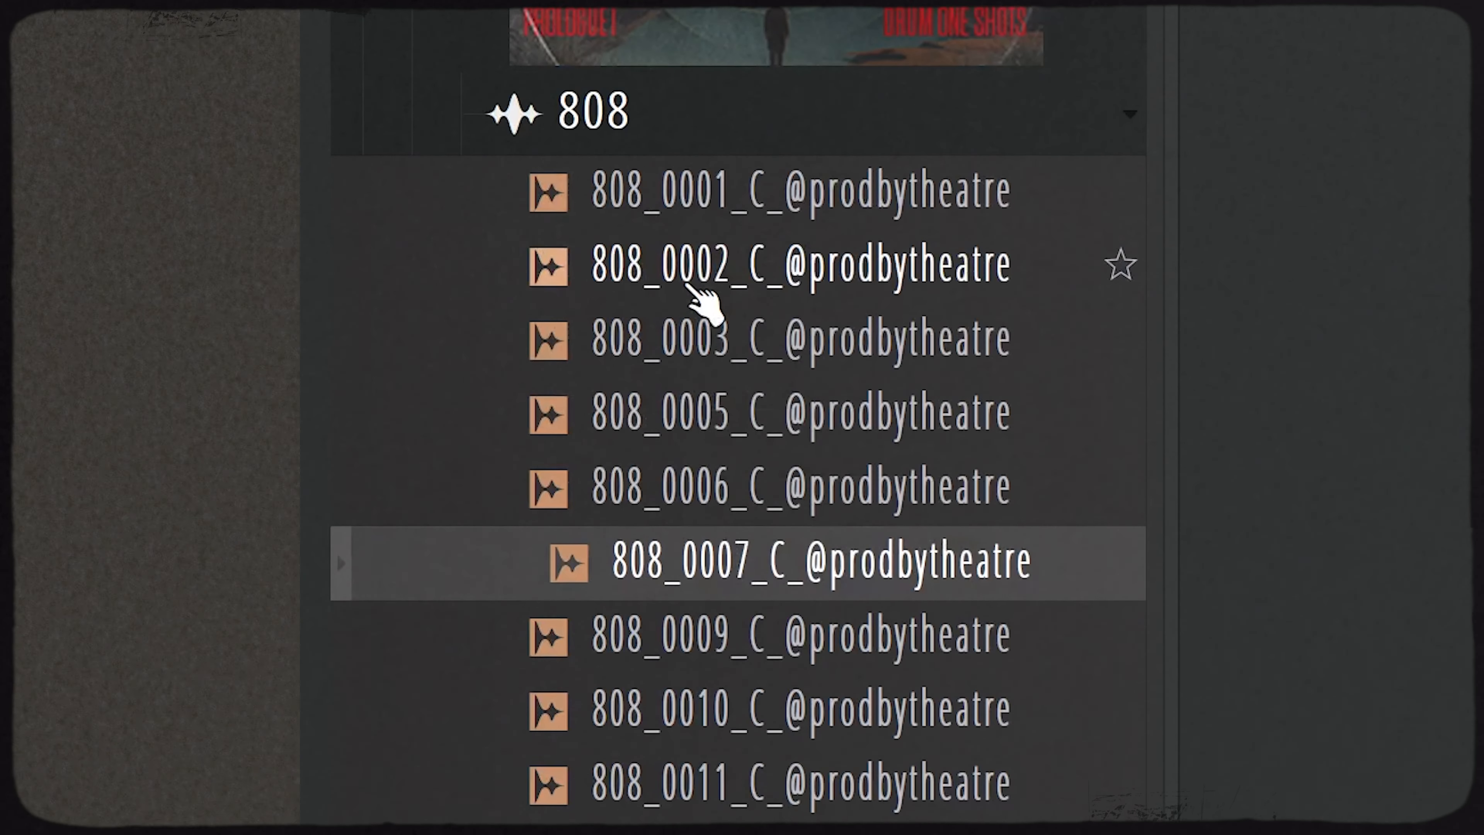
key(Down)
key(Down)
key(Down)
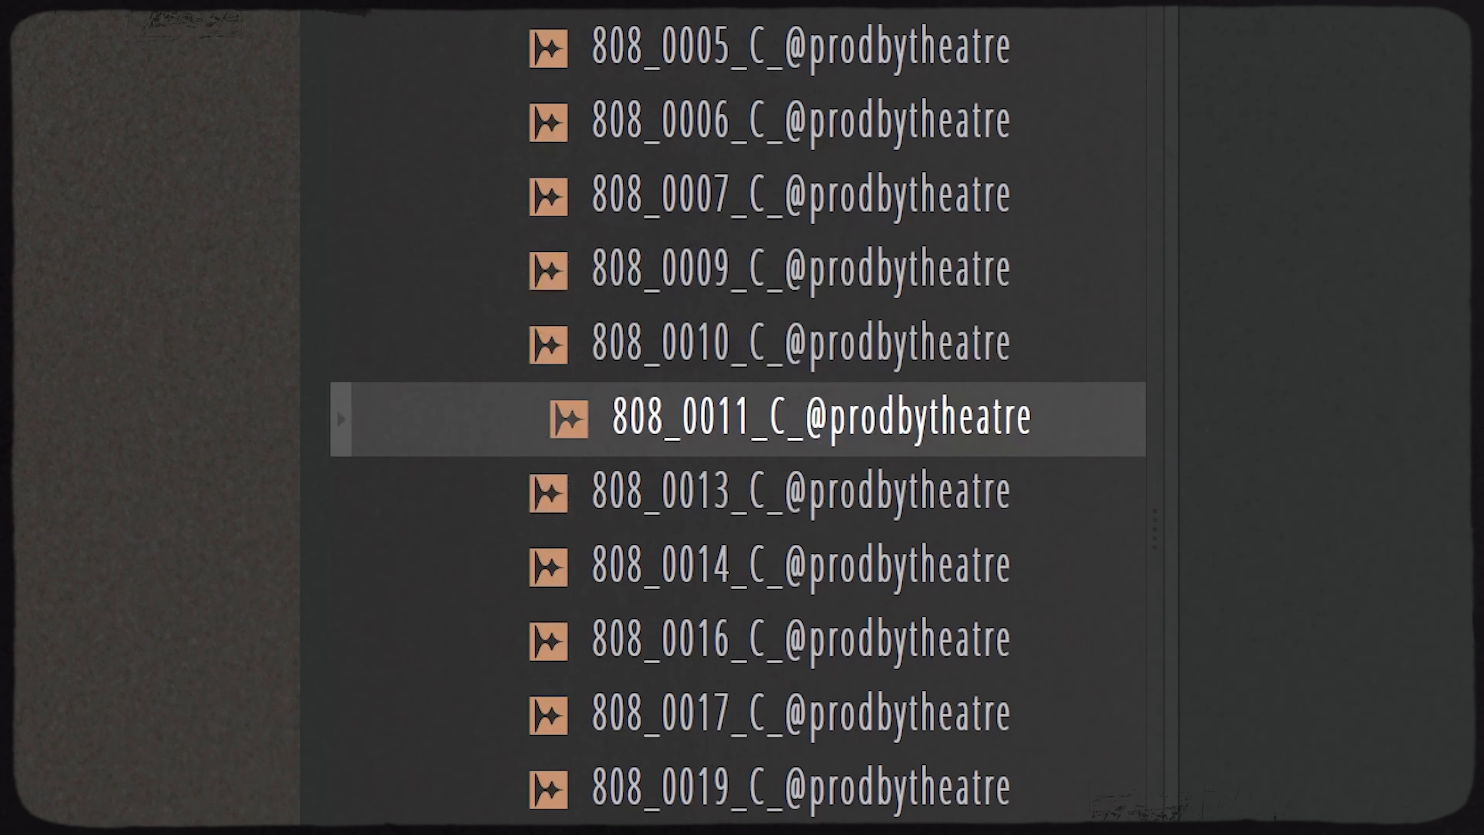
key(Up)
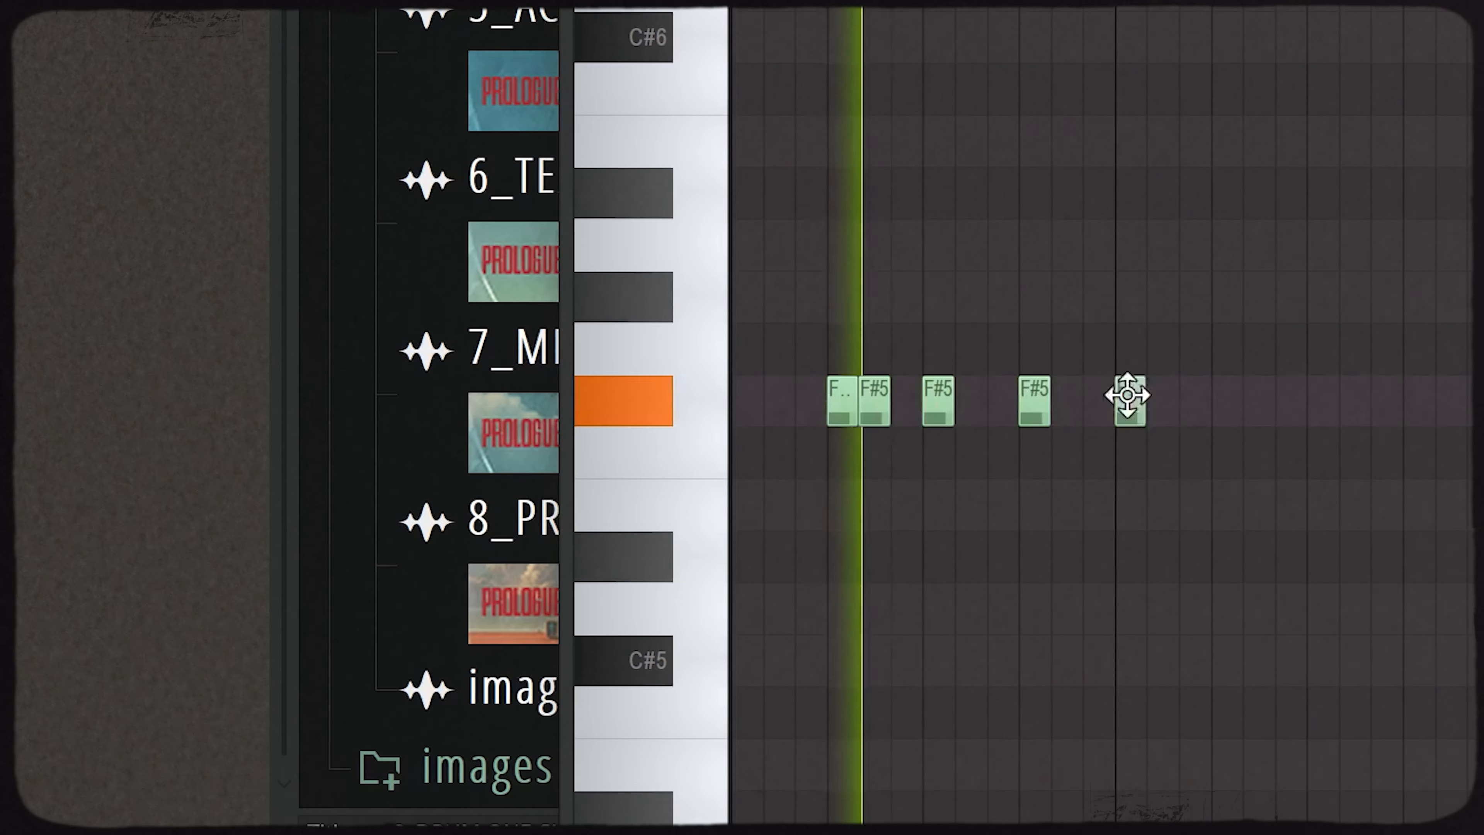
Step: Extend the row of F#5 hits past the bar line, auditioning the rhythm and removing misplaced trial notes
click(1125, 400)
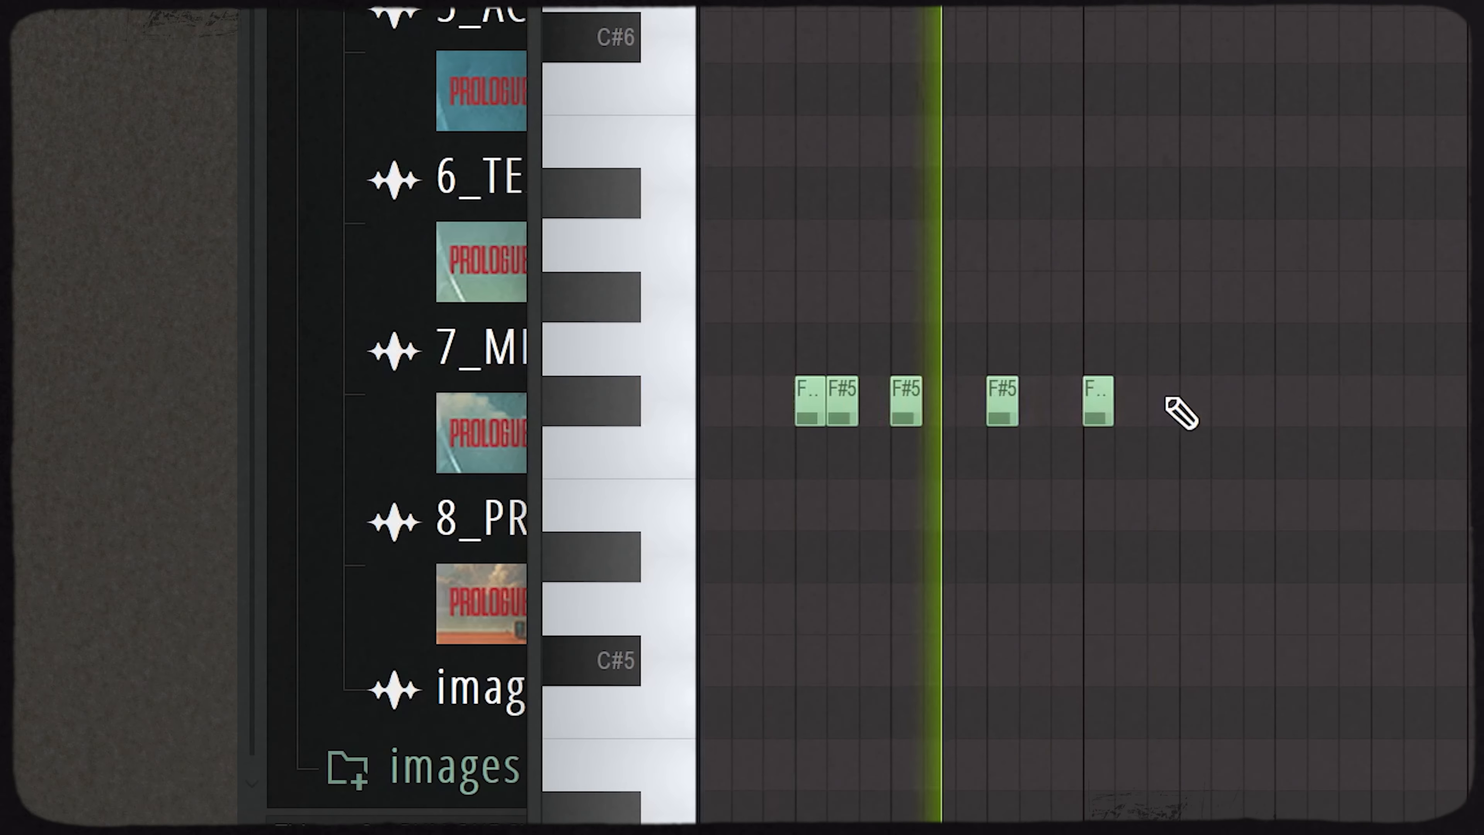
click(1128, 392)
key(space)
right_click(1135, 391)
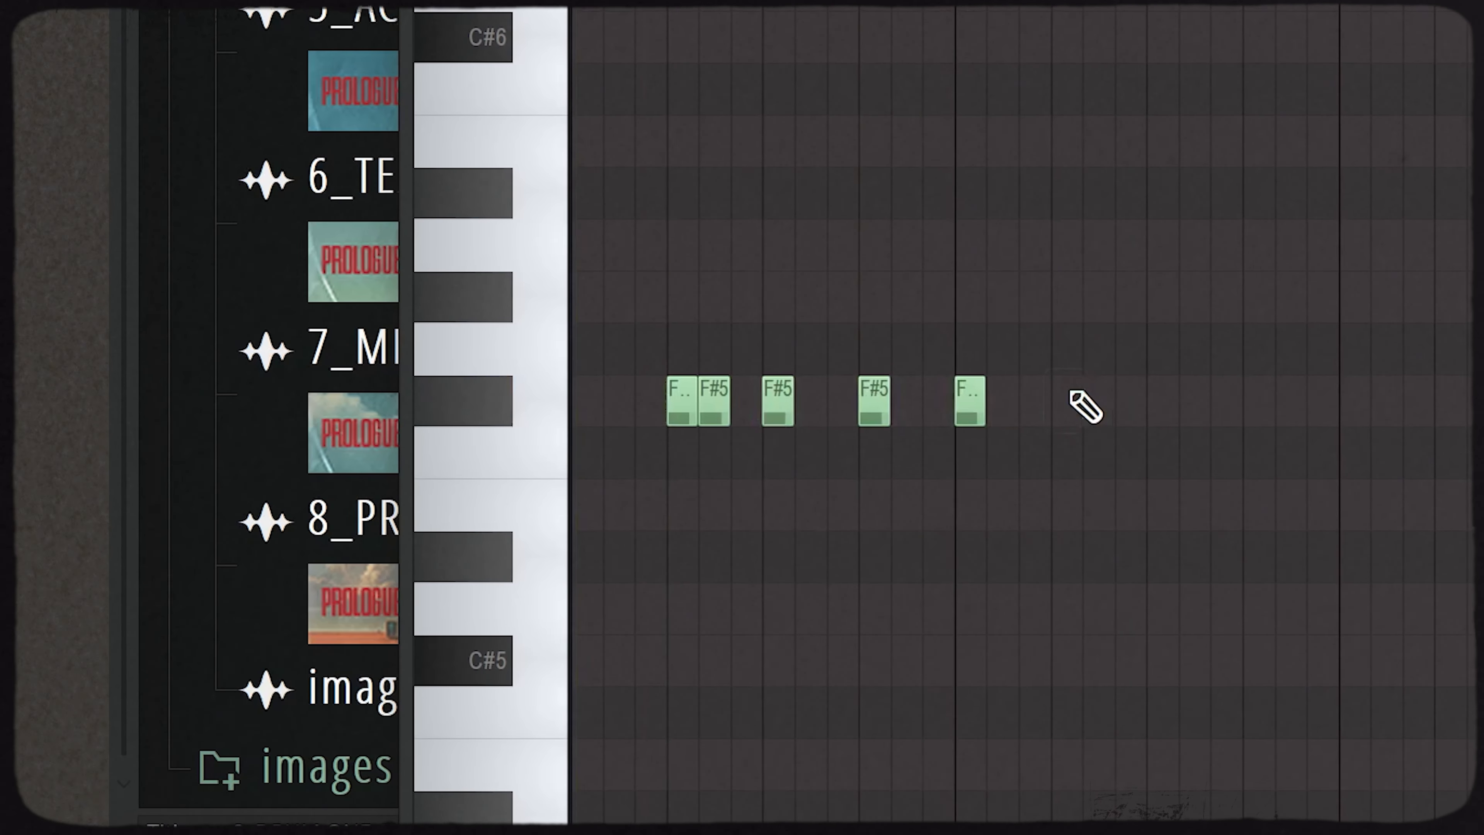
key(space)
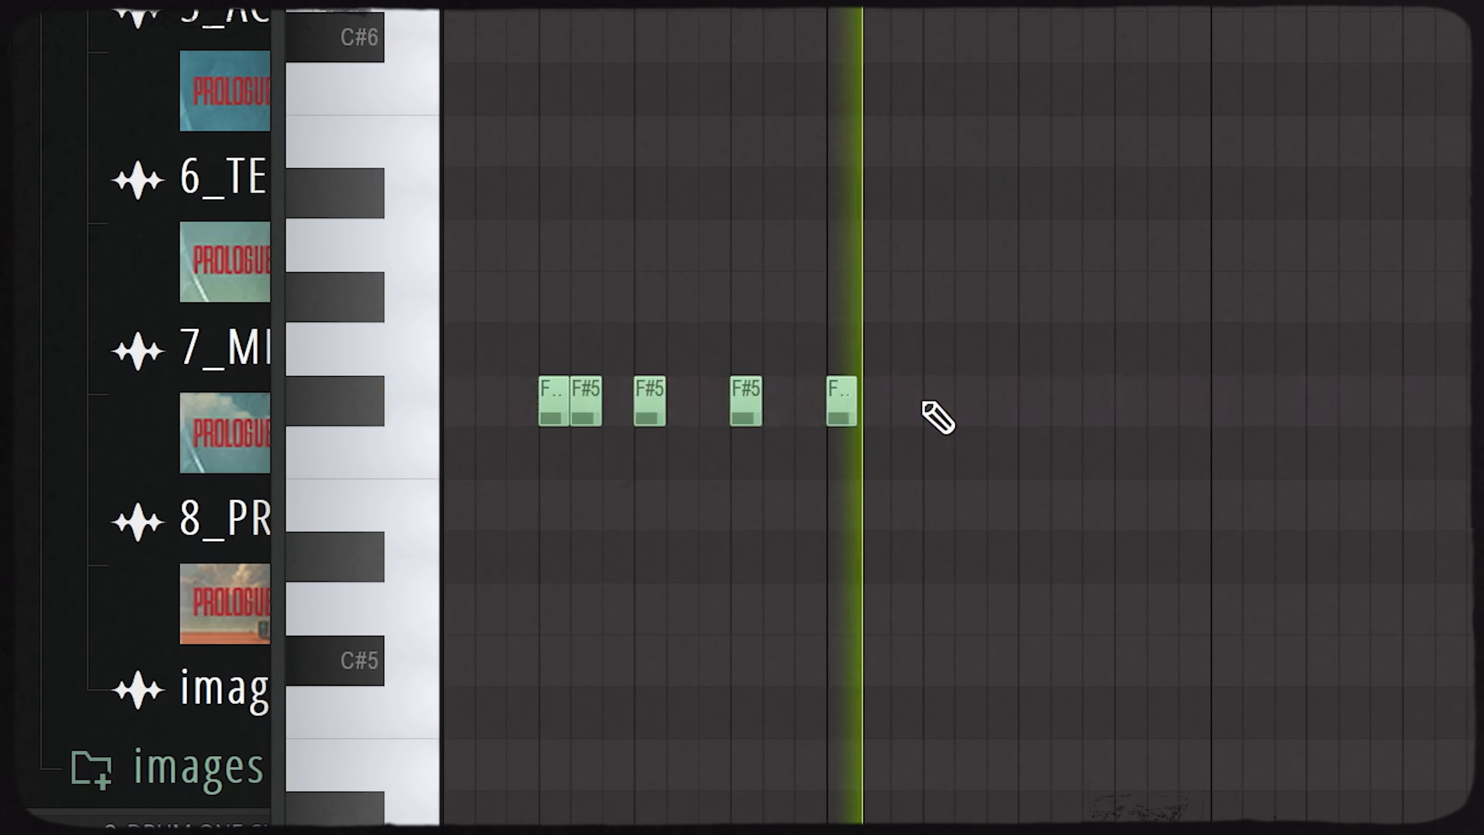
click(958, 403)
right_click(816, 396)
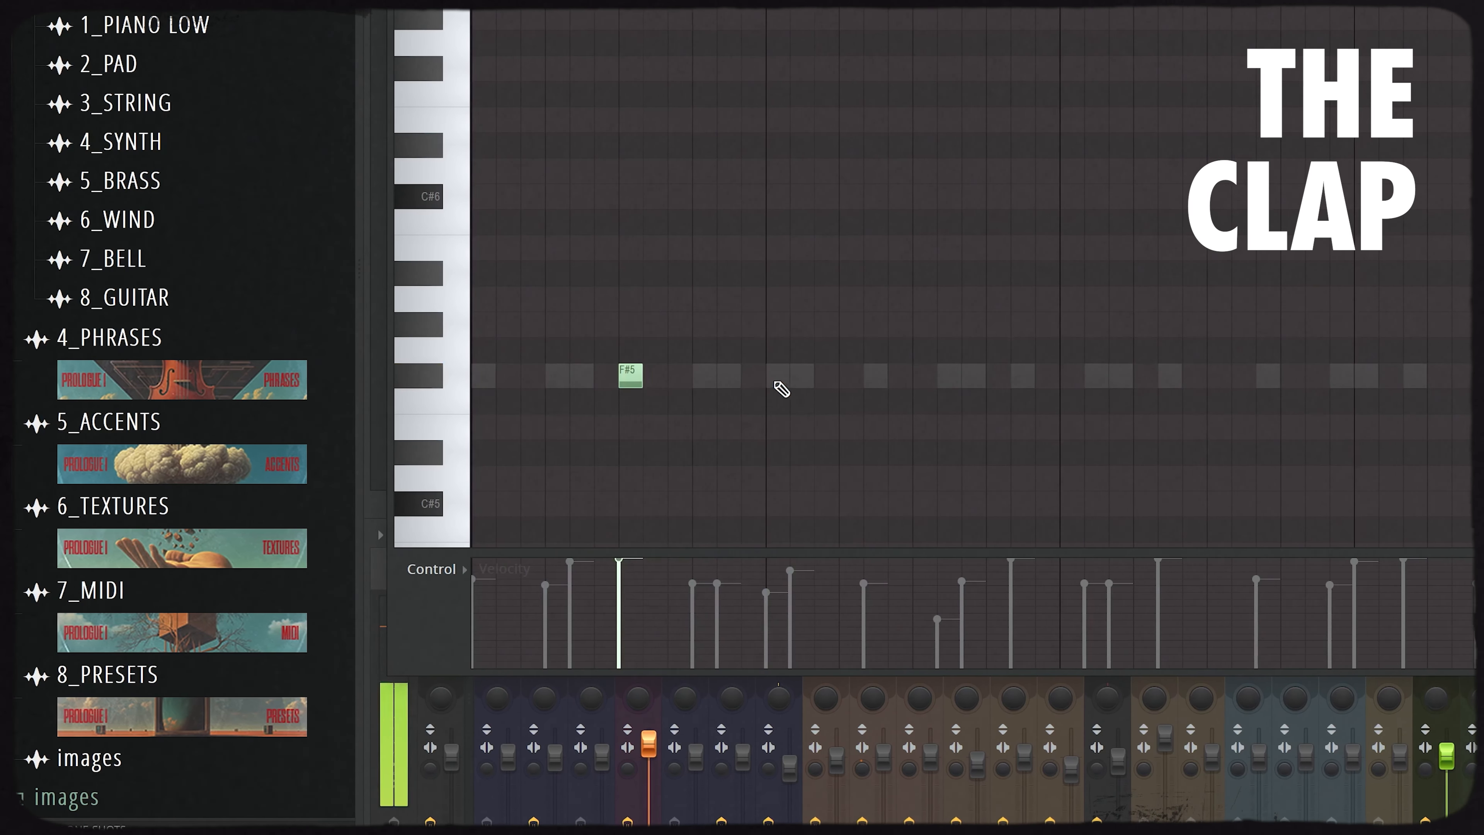
Step: Add two more F#5 clap hits after the first one in the pattern
click(800, 383)
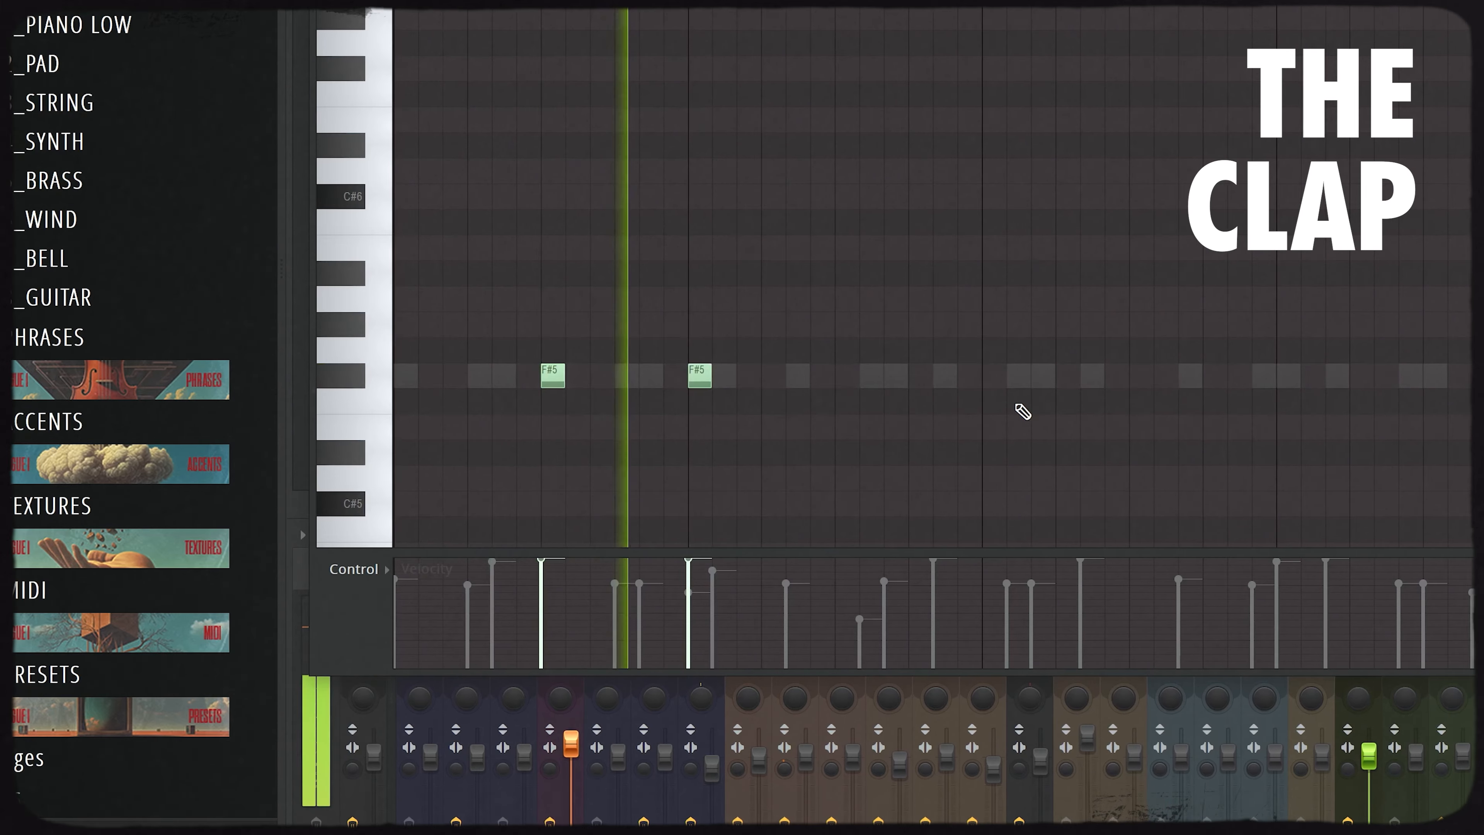
click(809, 378)
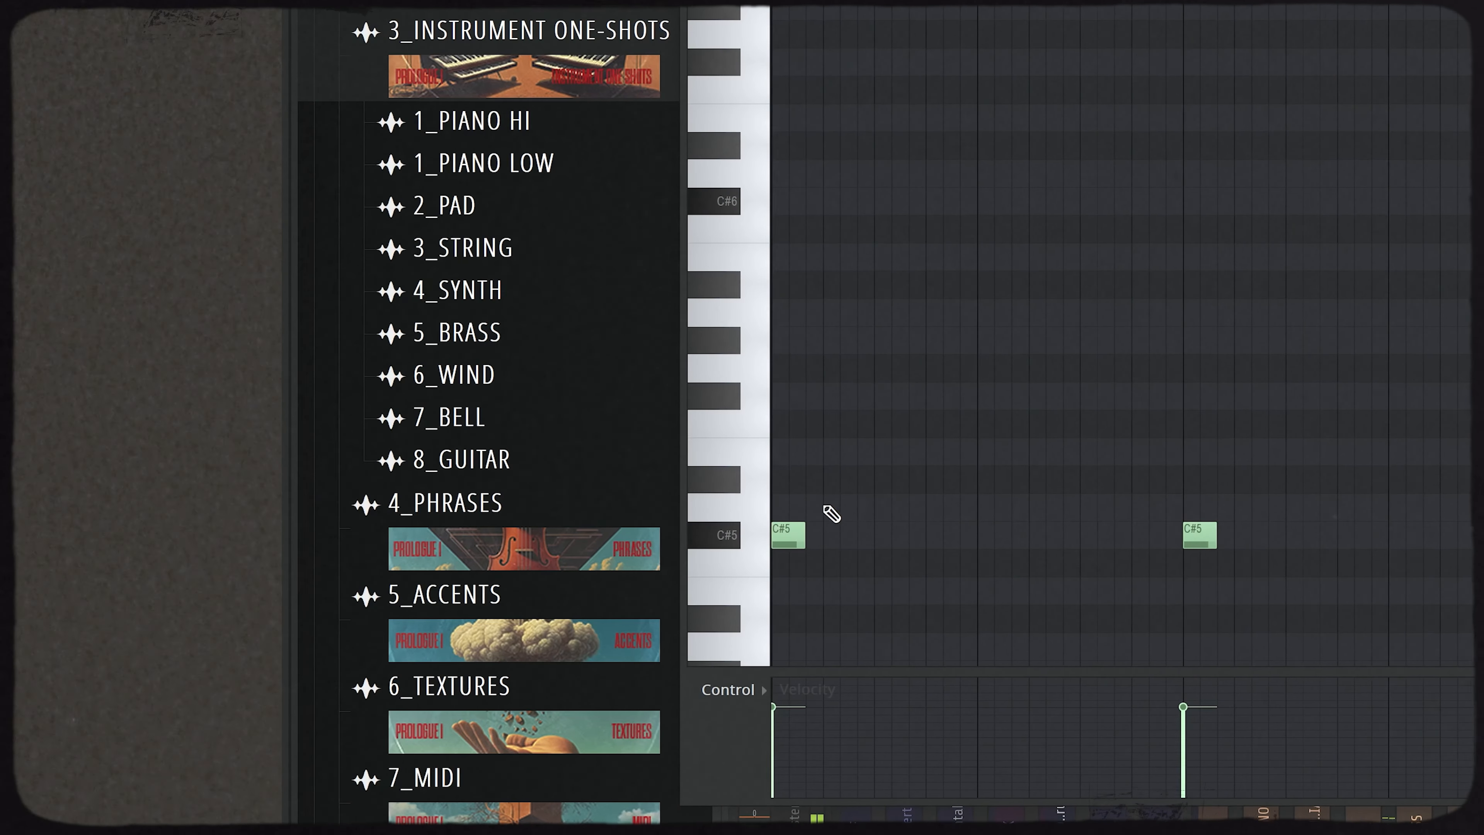
Step: Add a D5 note after the opening C#5 and a longer C#6 note at the pattern's start
click(828, 508)
key(space)
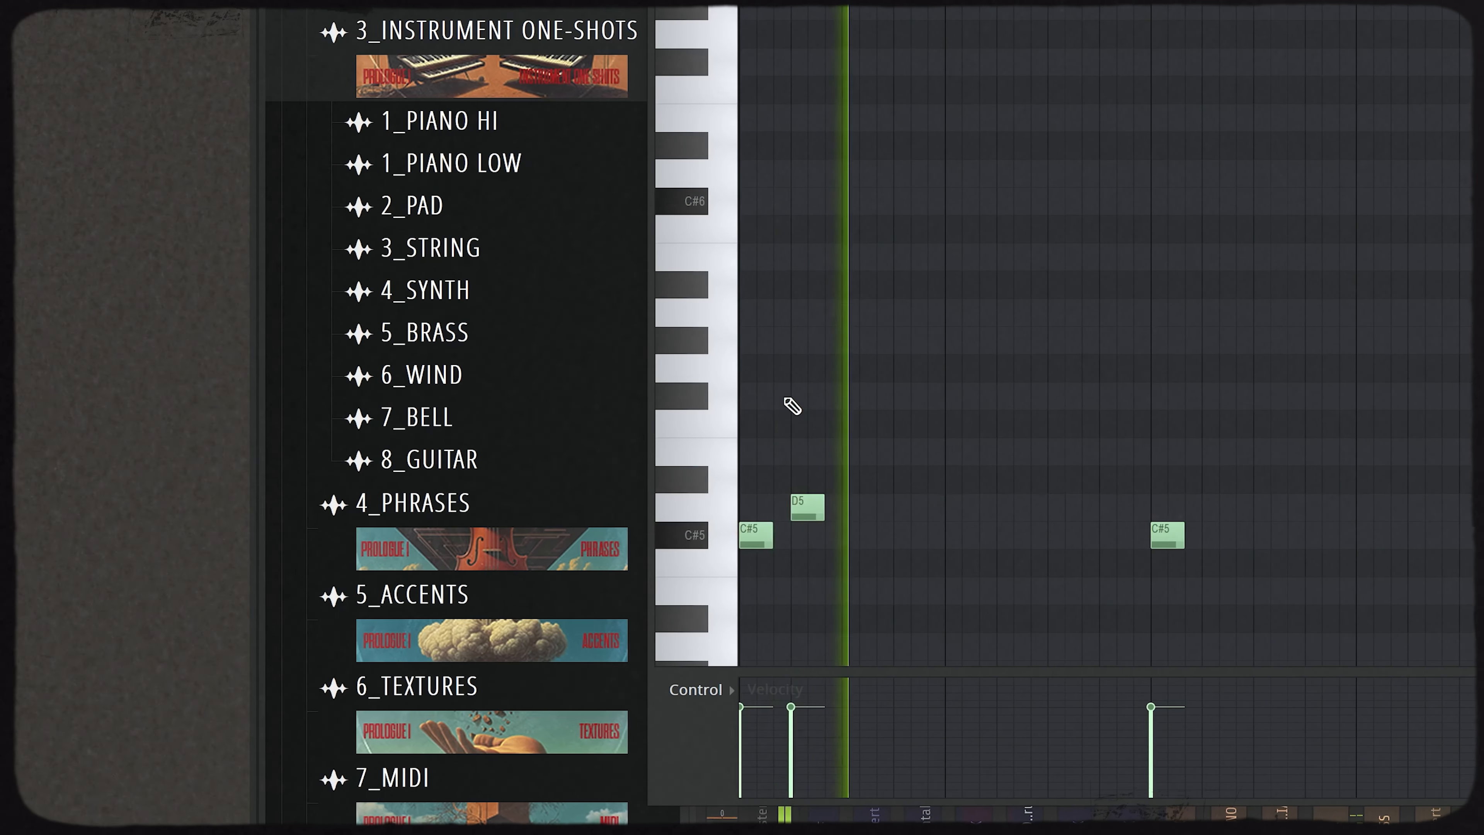
click(751, 259)
mouse_move(779, 259)
mouse_down()
mouse_move(737, 258)
mouse_move(818, 258)
mouse_up()
mouse_move(768, 256)
mouse_down()
mouse_move(767, 227)
mouse_move(695, 189)
mouse_up()
Step: Continue the upper line downward with an A5 aligned to the D5, an F#5, and a lower note
click(778, 315)
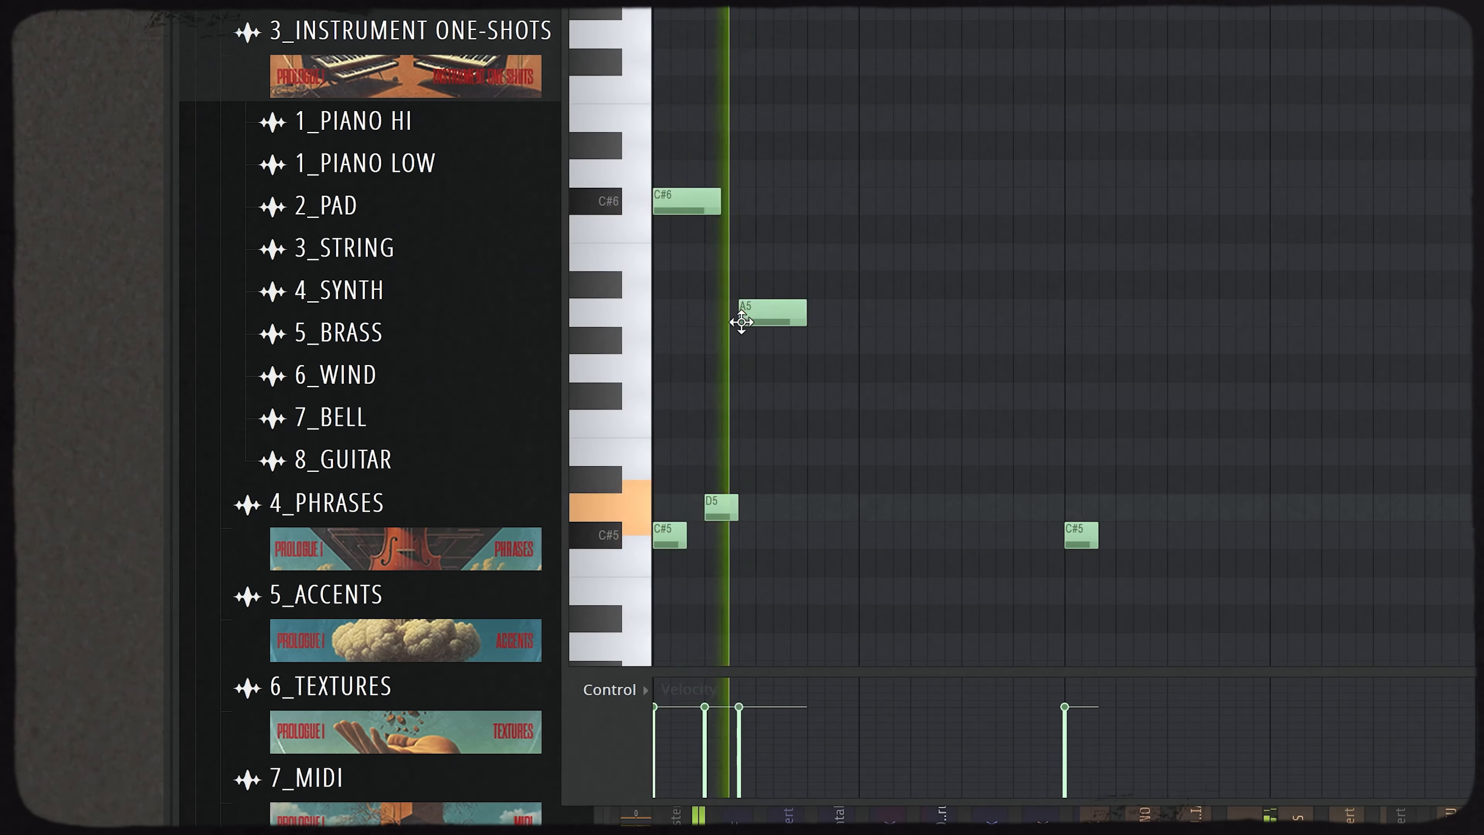
drag(733, 313, 699, 313)
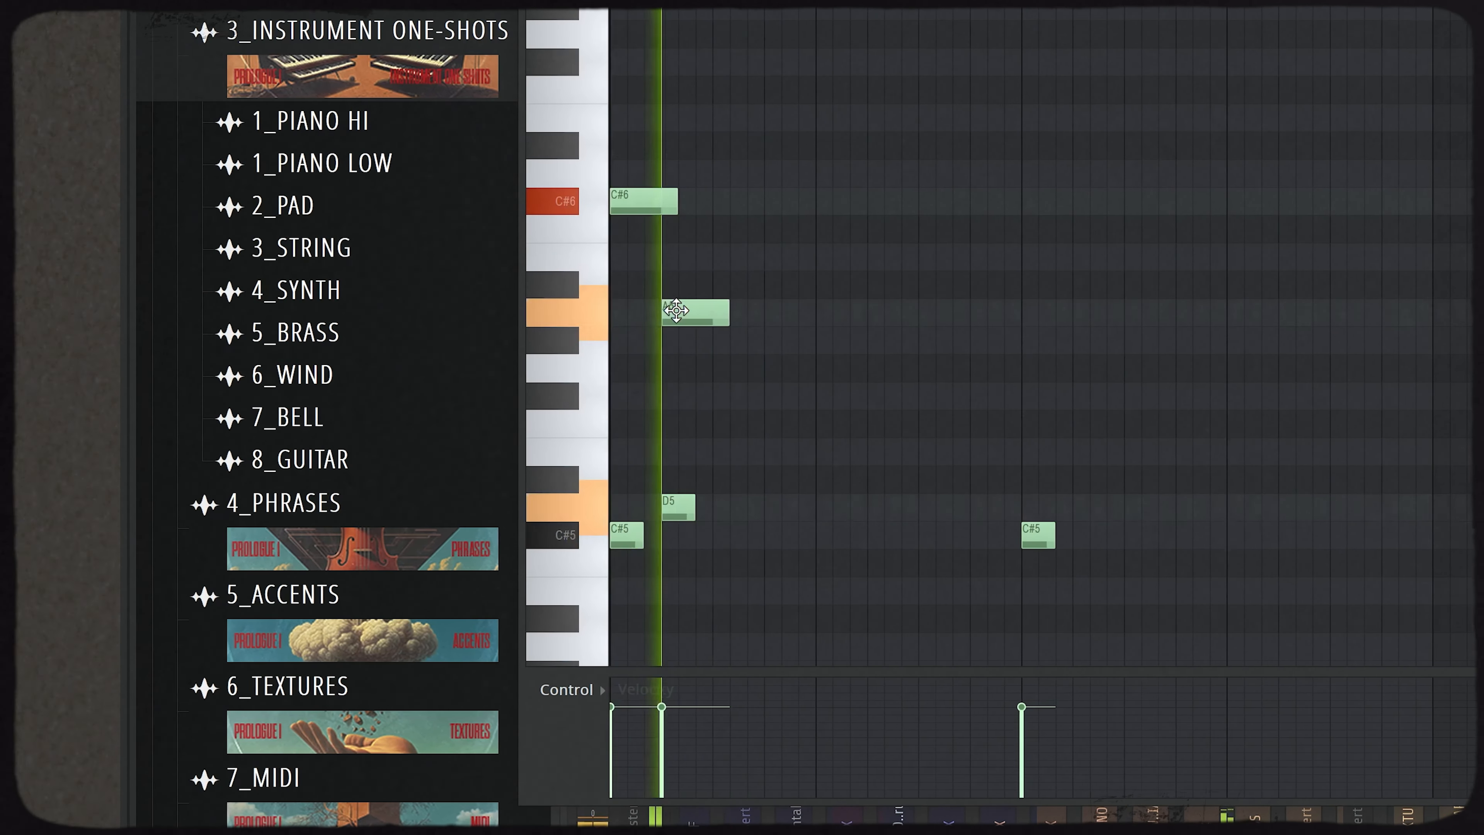
click(758, 397)
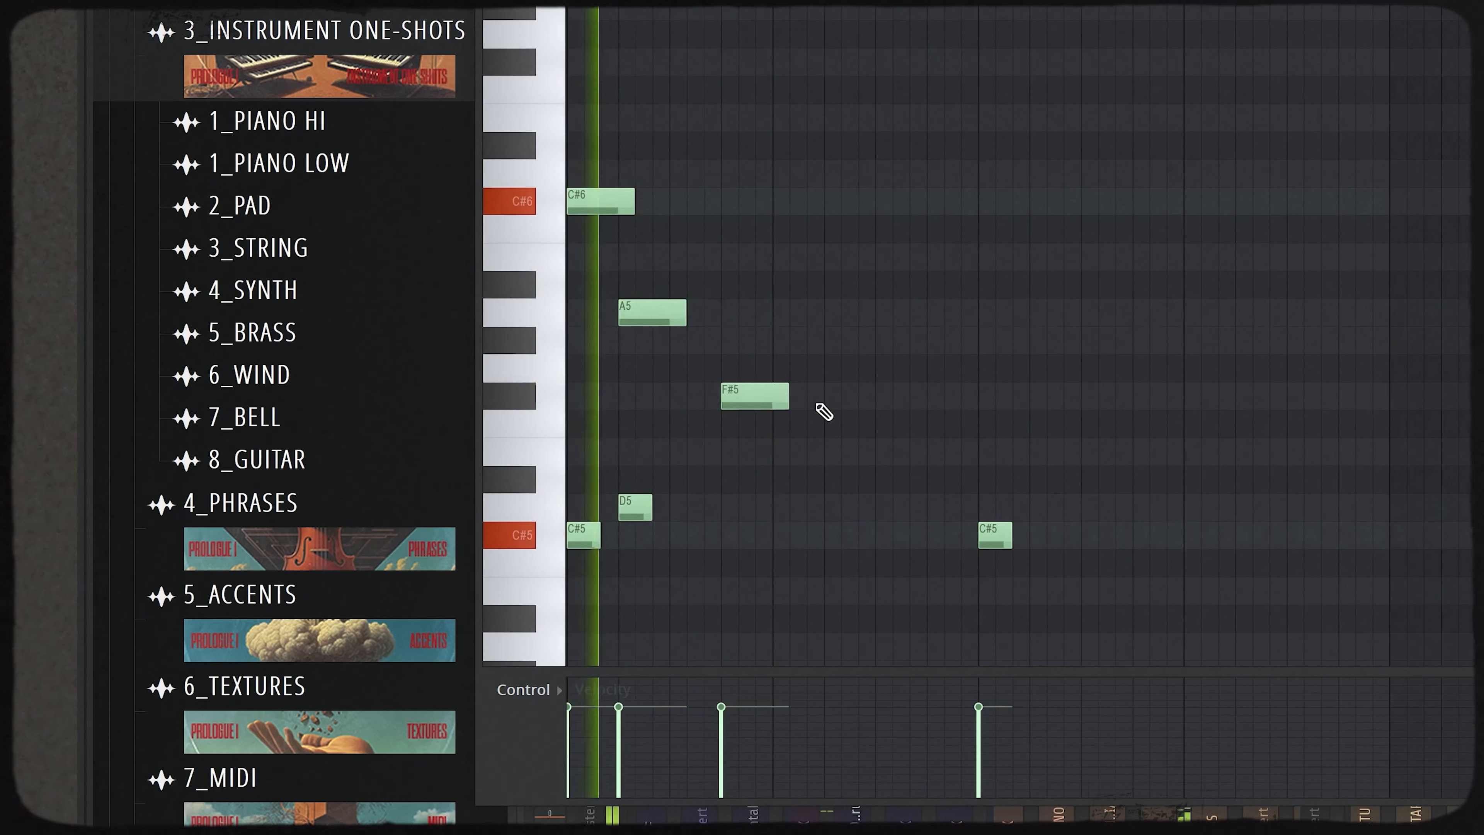
click(818, 451)
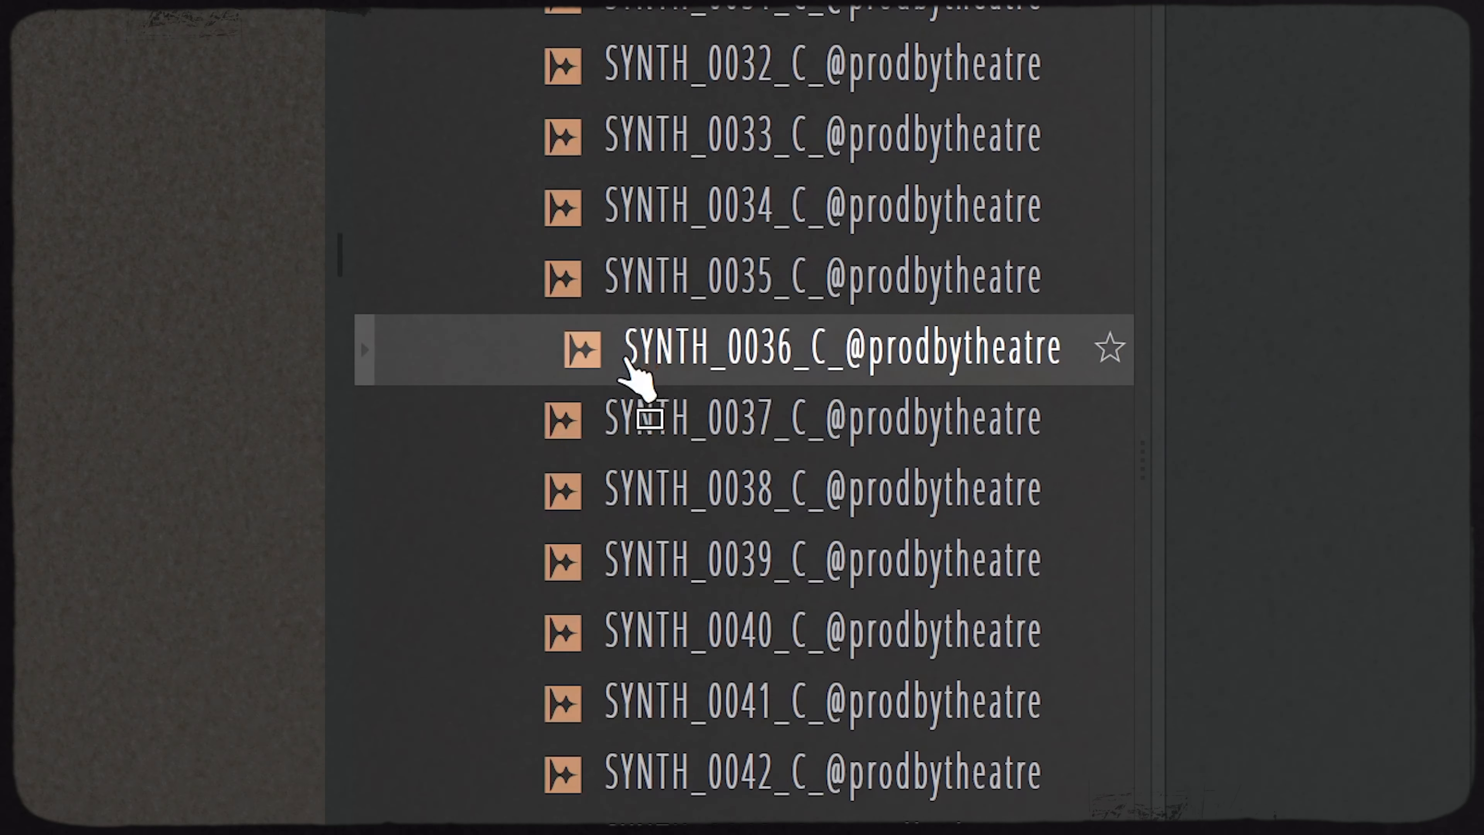
Step: Use the SYNTH_0036 one-shot for the melody and audition it, trying C#7 and A6 as added notes in the opening chord
click(632, 354)
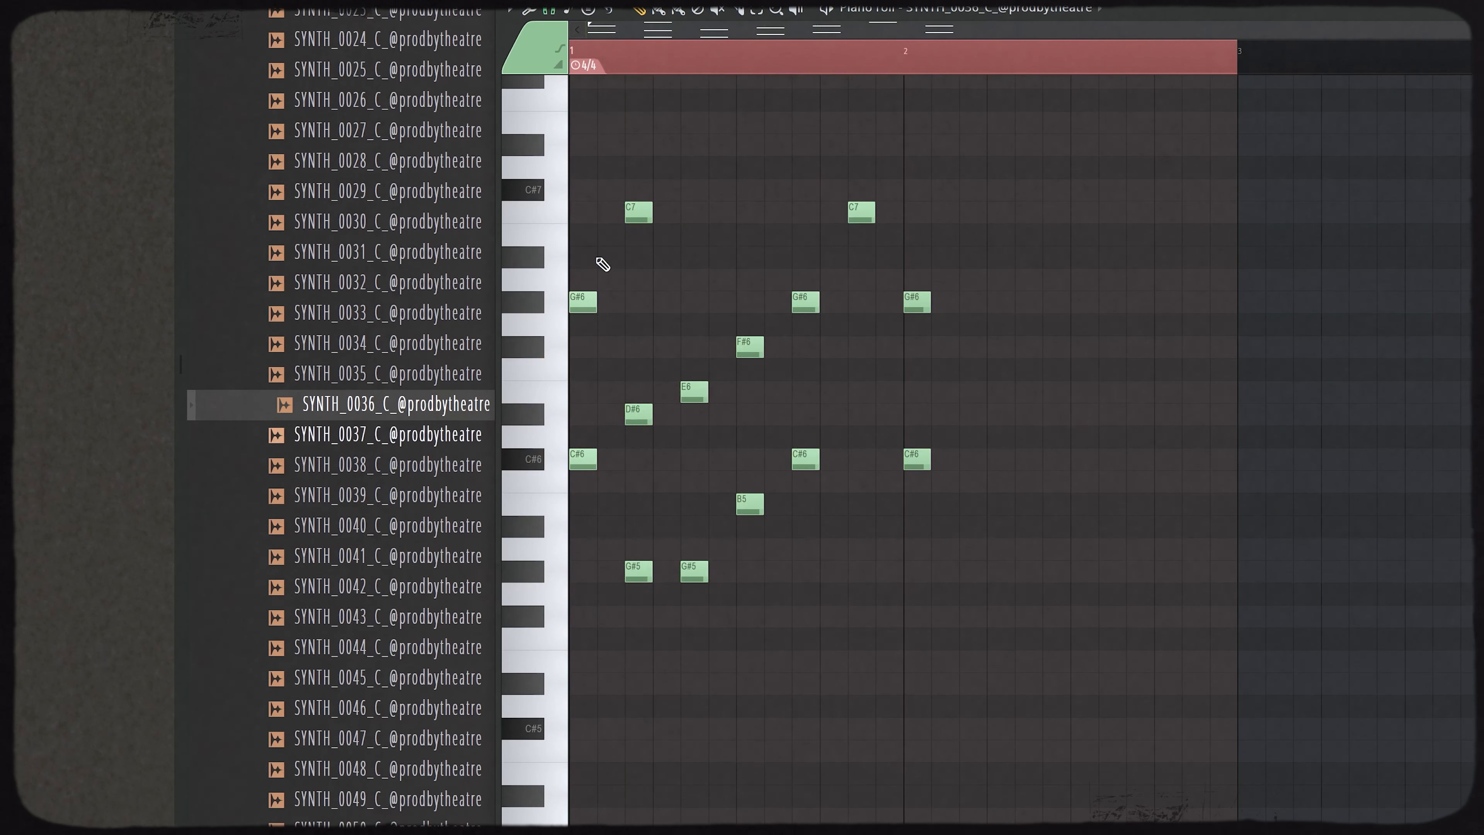
key(space)
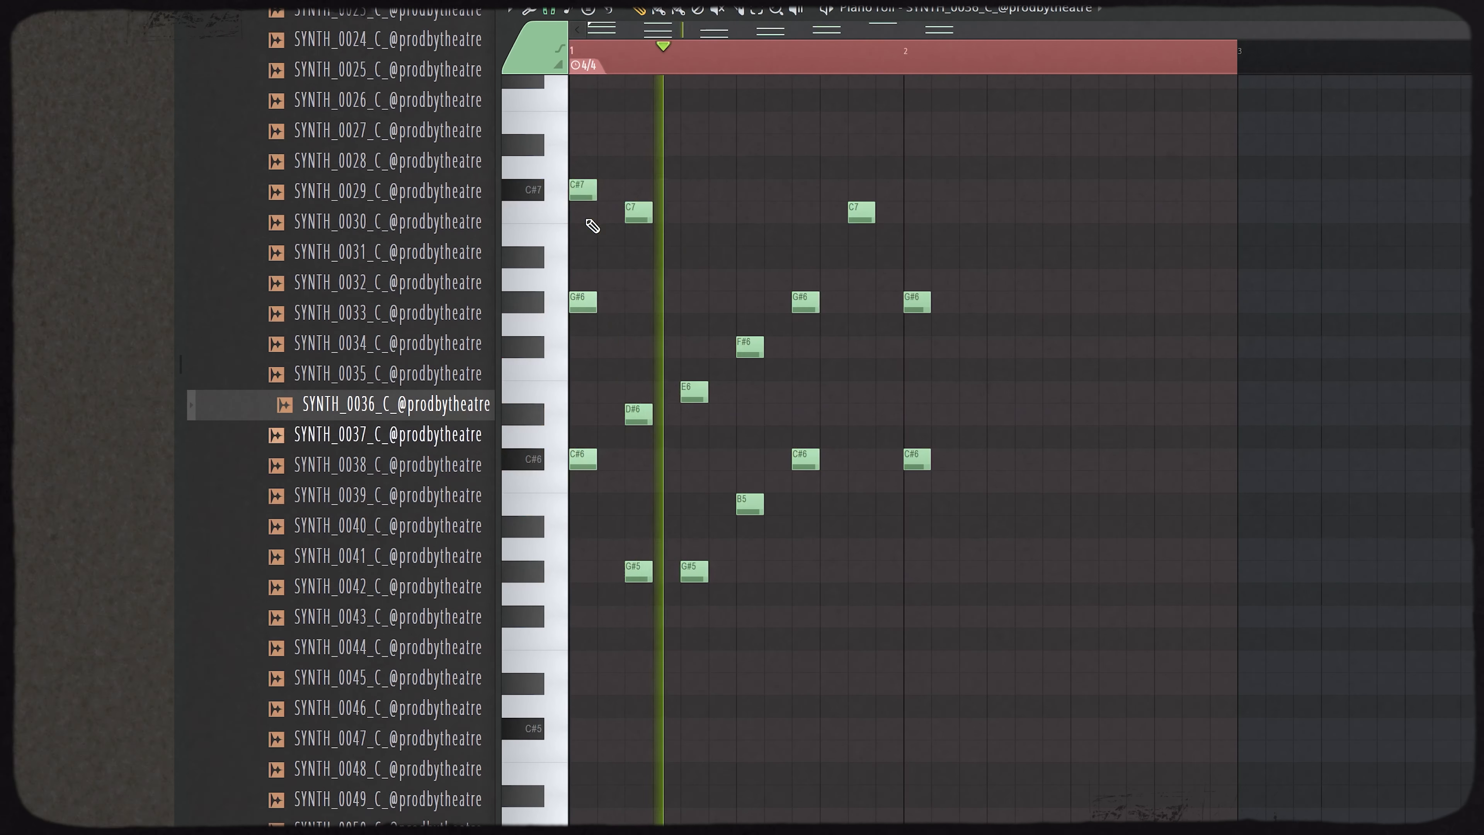
key(space)
key(space)
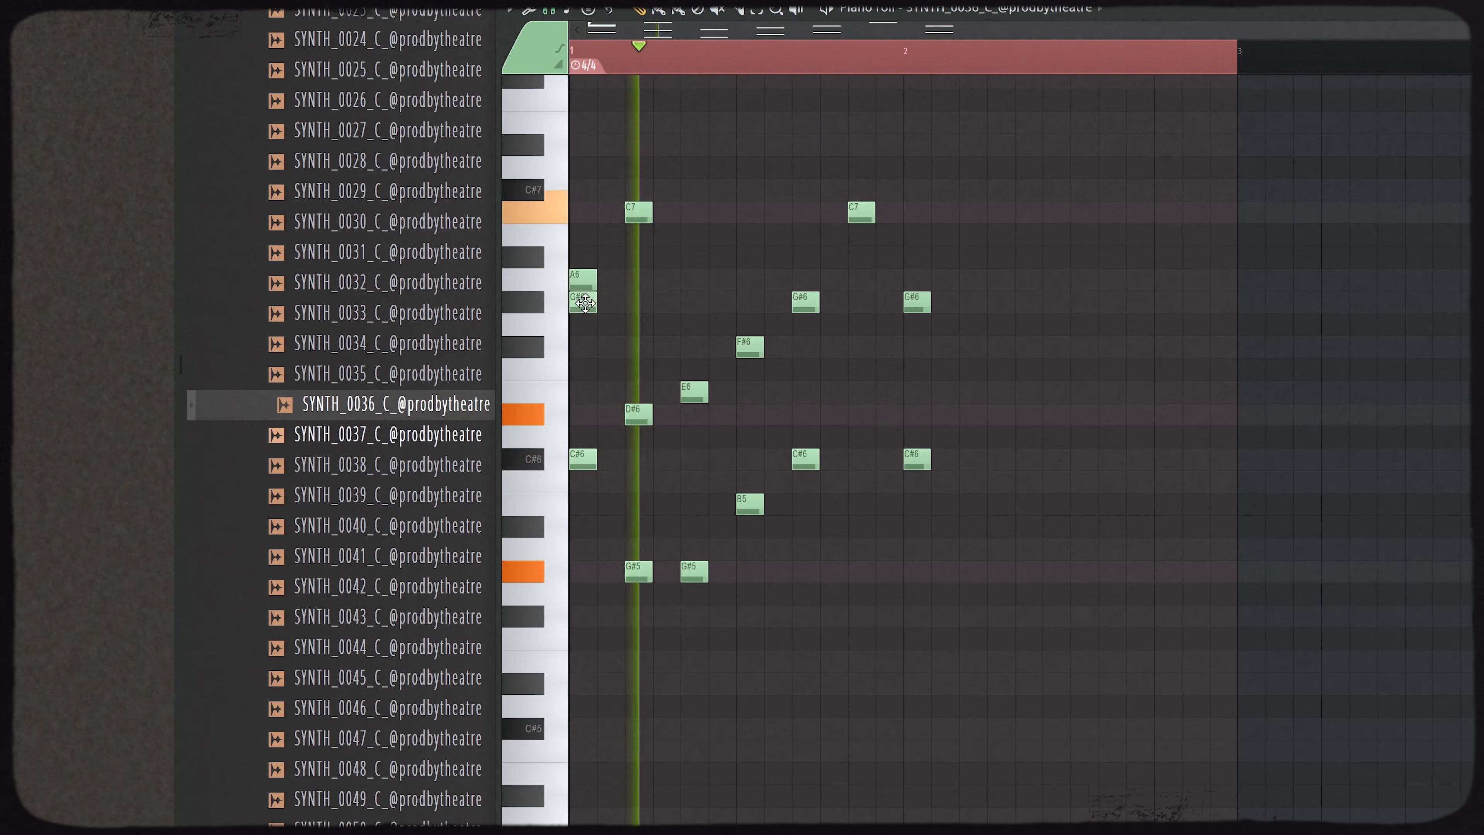
key(space)
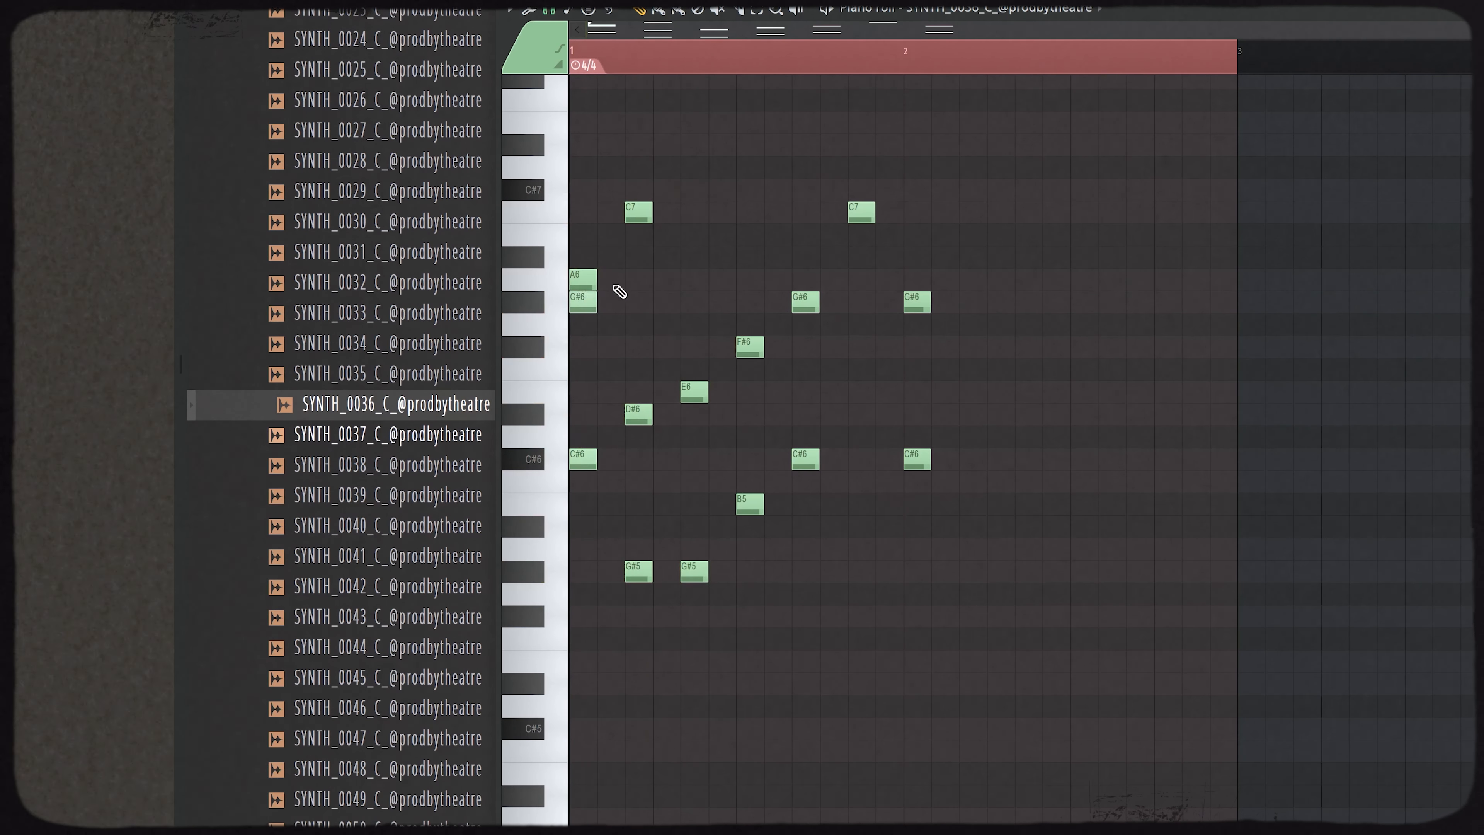
key(space)
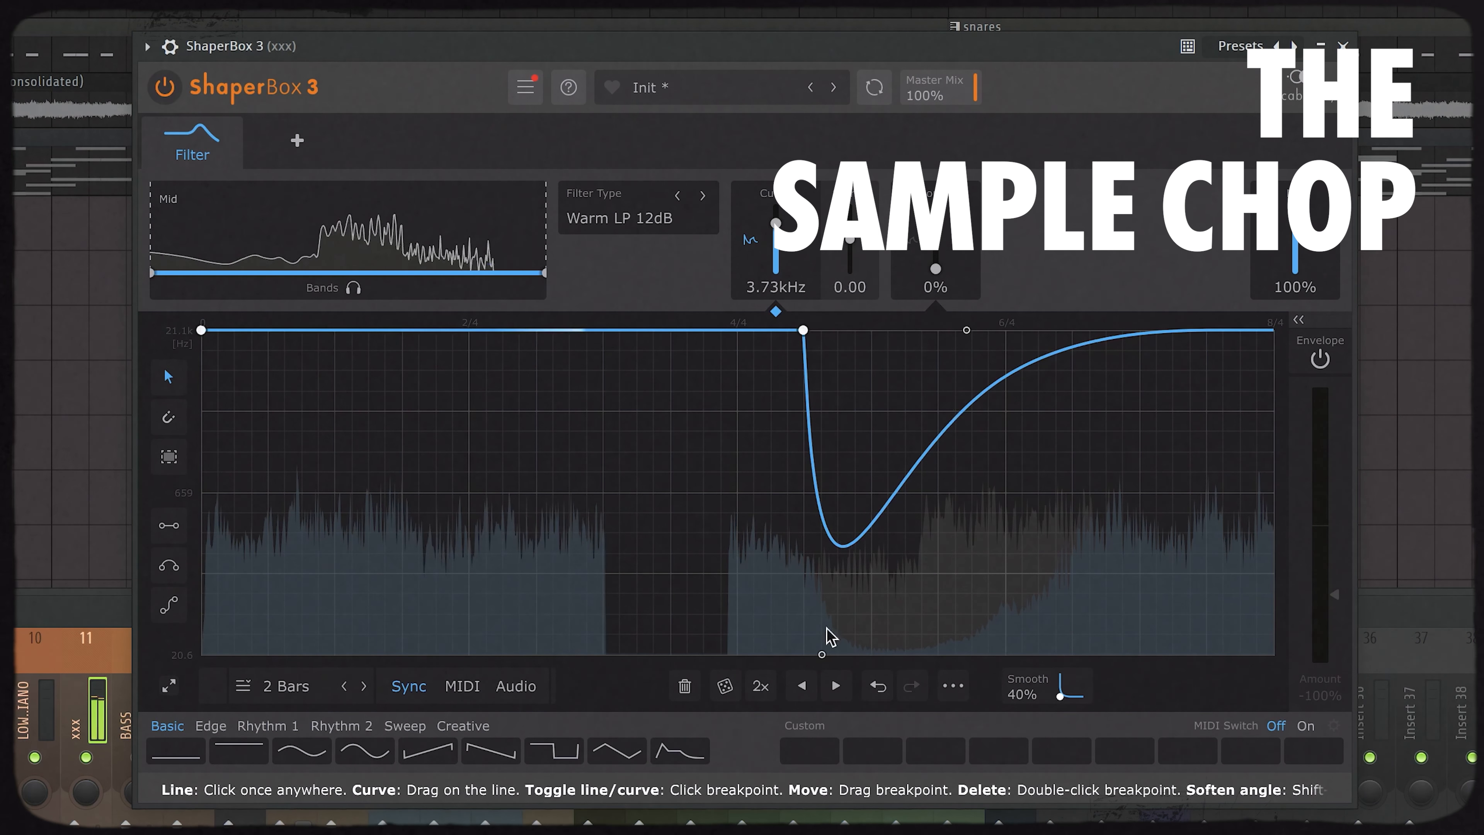
Step: Set the lowest breakpoint of the ShaperBox 3 filter cutoff curve to a hard angle
right_click(822, 654)
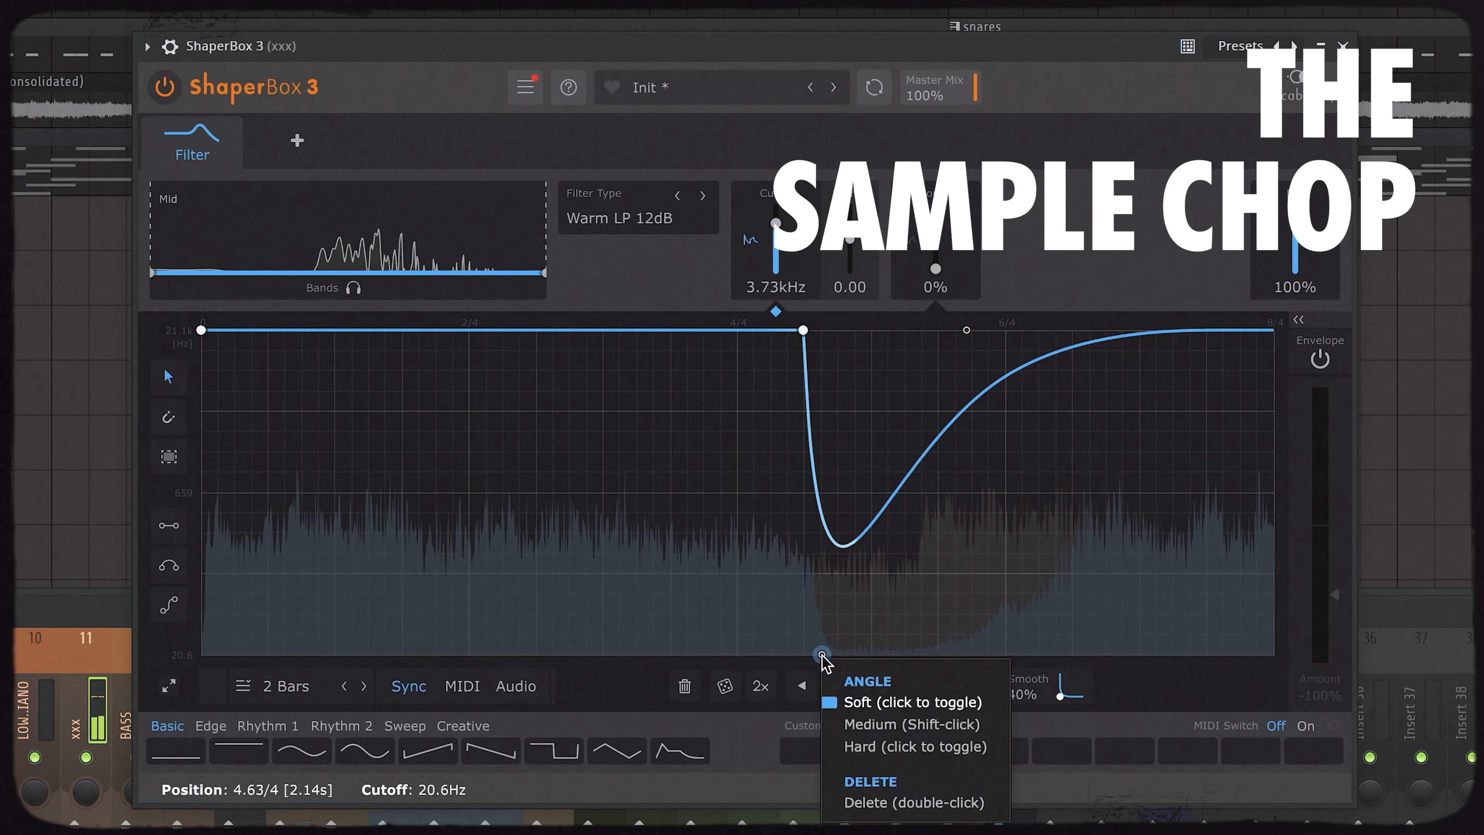
click(881, 745)
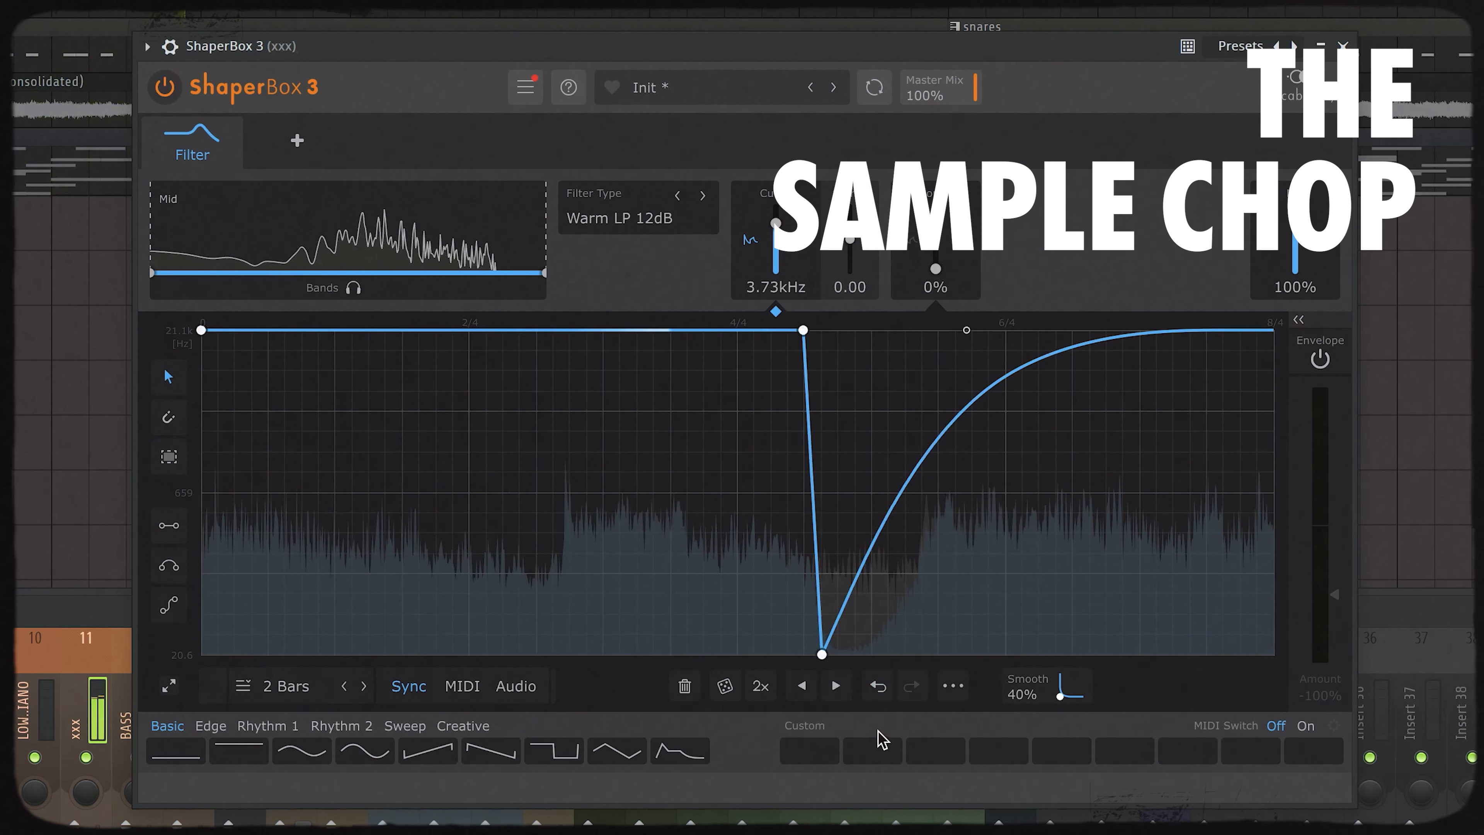